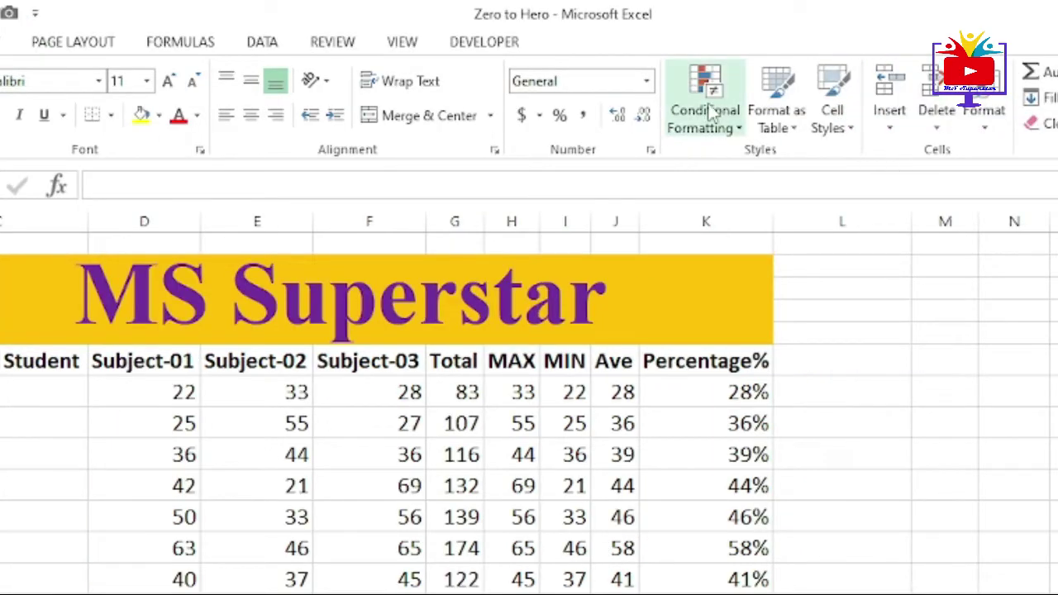
Step: Select the Subject-01 to Subject-03 marks in D7:F13
click(743, 136)
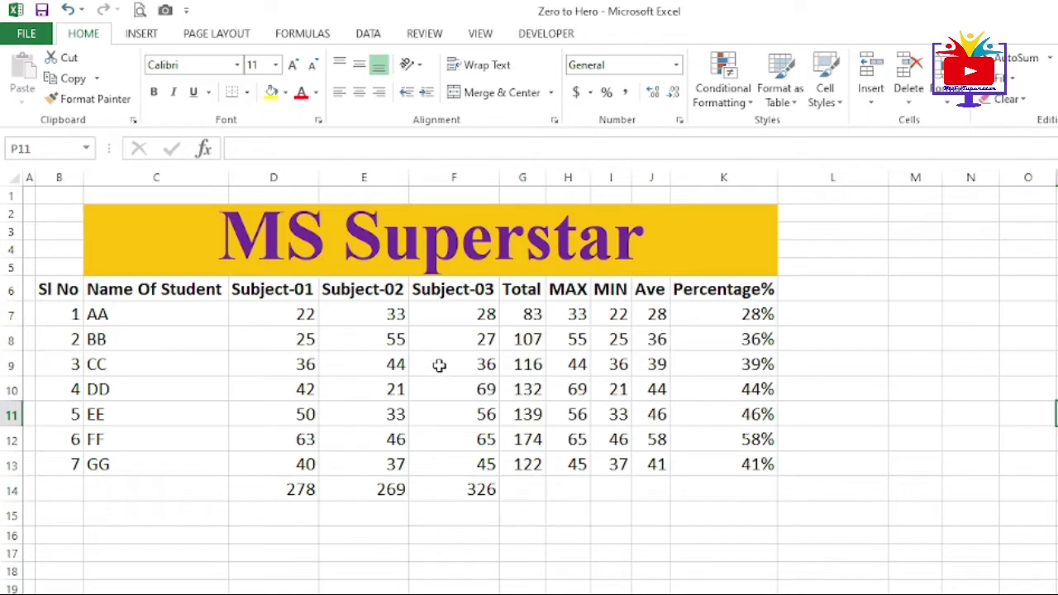
mouse_move(290, 315)
mouse_down()
mouse_move(447, 344)
mouse_move(465, 469)
mouse_up()
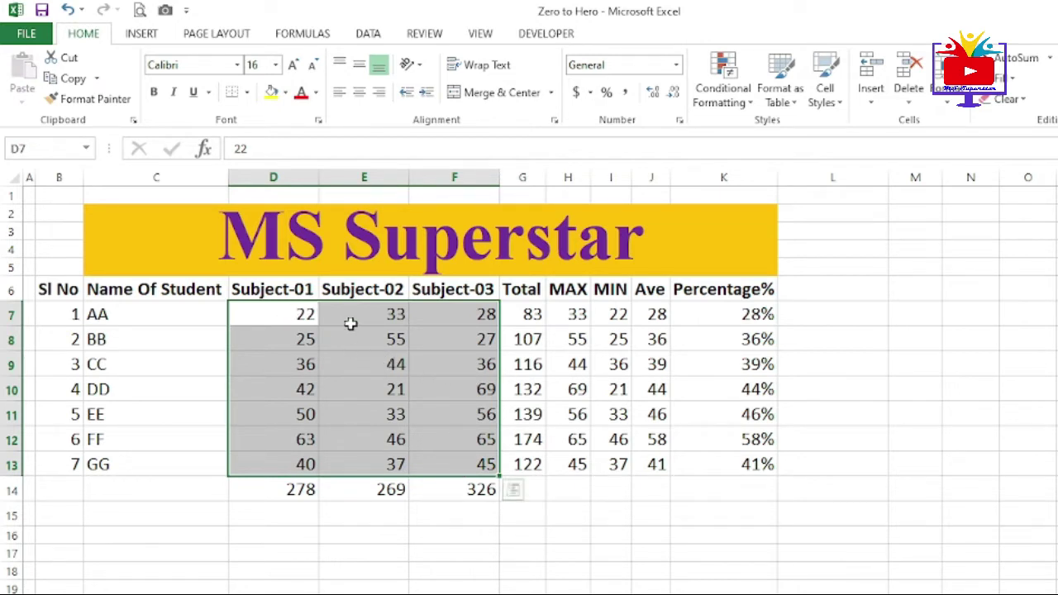
Step: Start a Greater Than rule on D7:F13, previewing light red fill on marks above 45
mouse_move(286, 311)
mouse_down()
mouse_move(425, 325)
mouse_move(451, 452)
mouse_up()
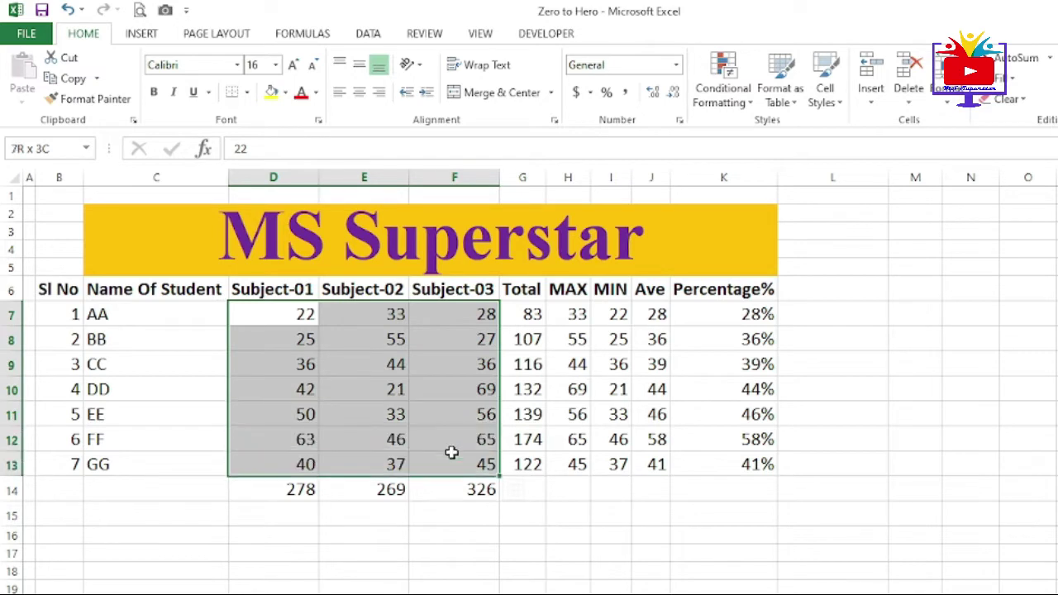
click(752, 109)
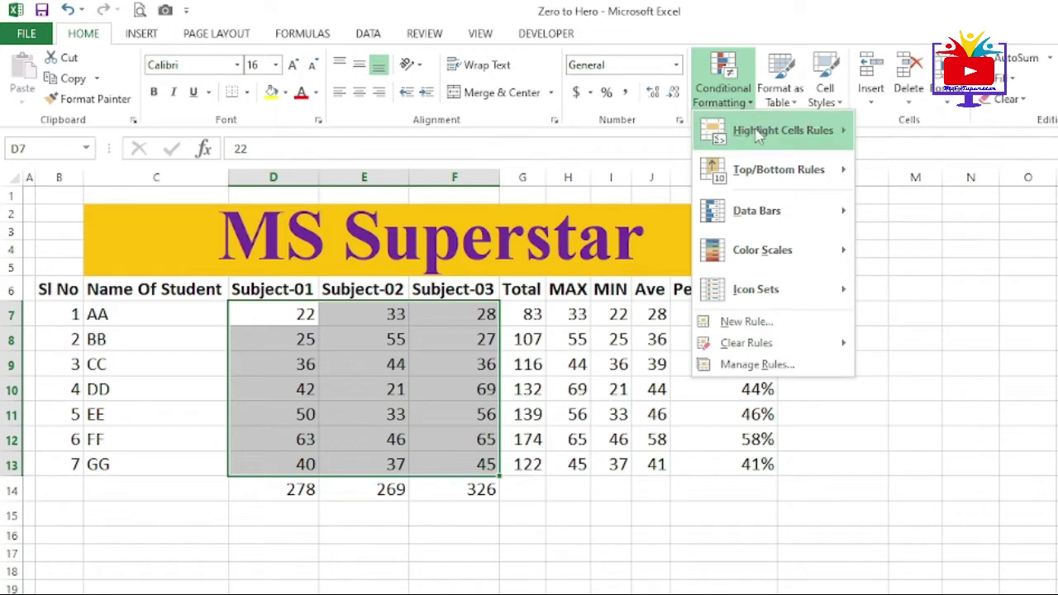
mouse_move(776, 130)
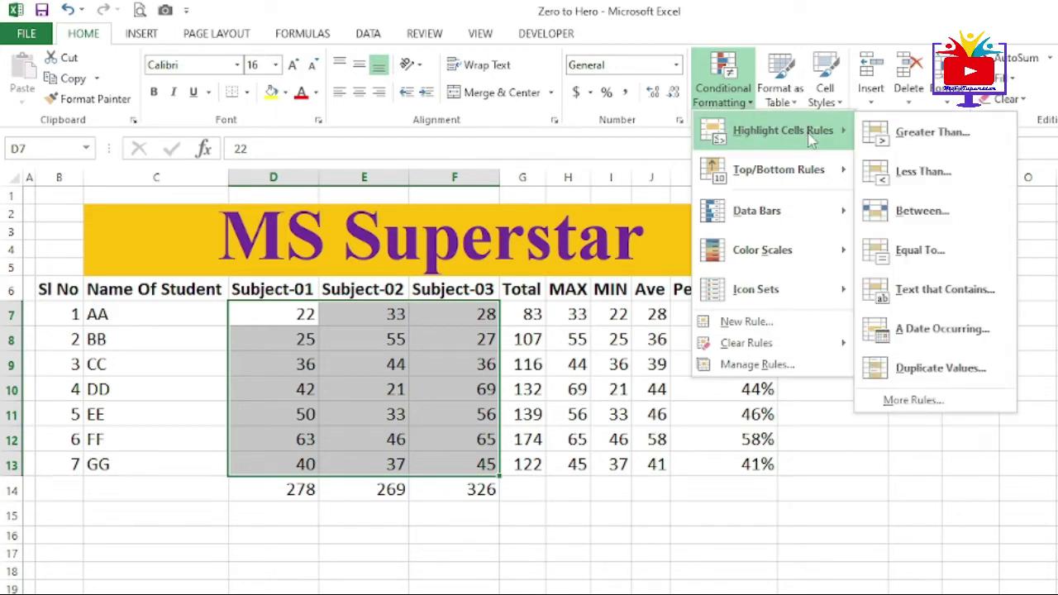
click(926, 146)
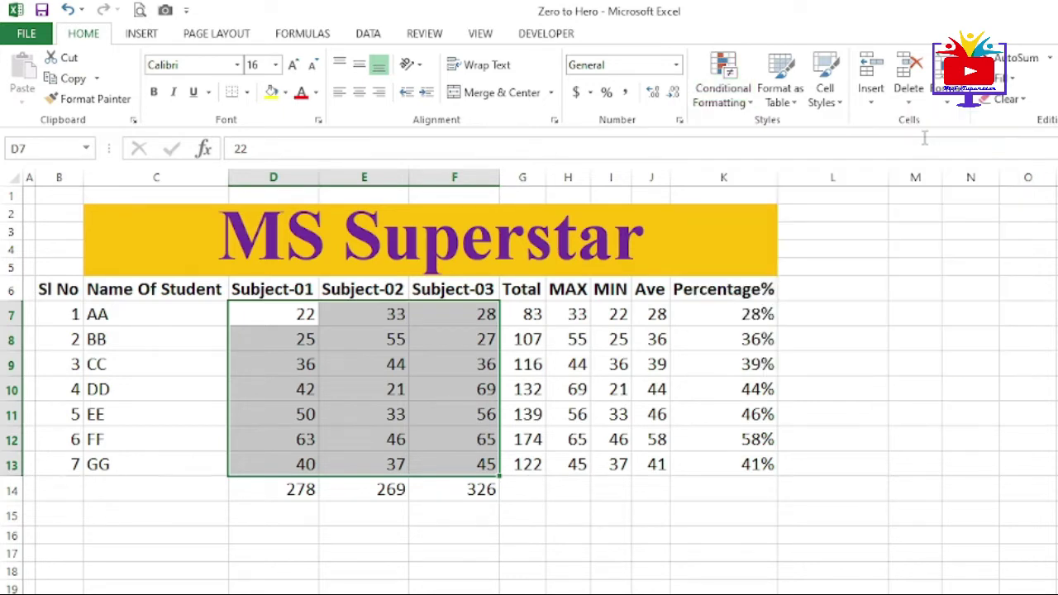
drag(712, 191, 818, 223)
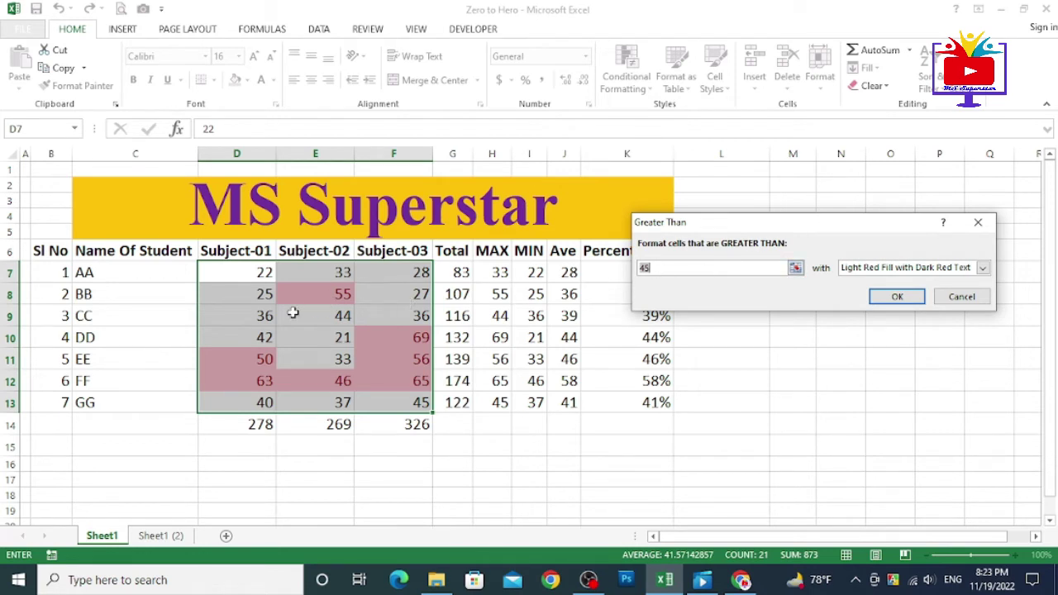
Step: Replace the Greater Than threshold 45 with 50, leaving only 55, 63, 69, 56 and 65 highlighted
click(637, 274)
key(BackSpace)
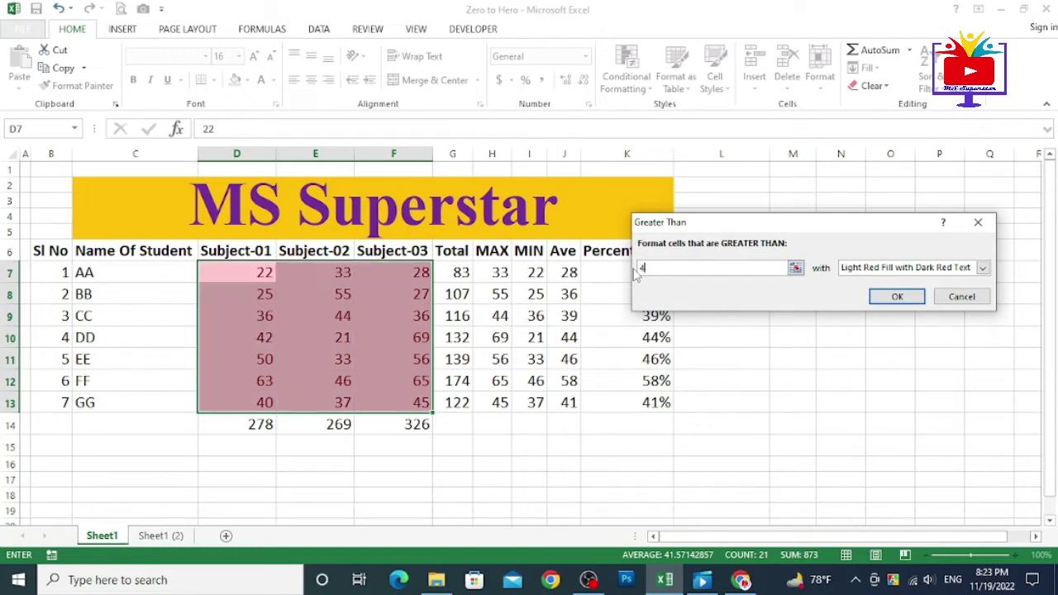
text(0)
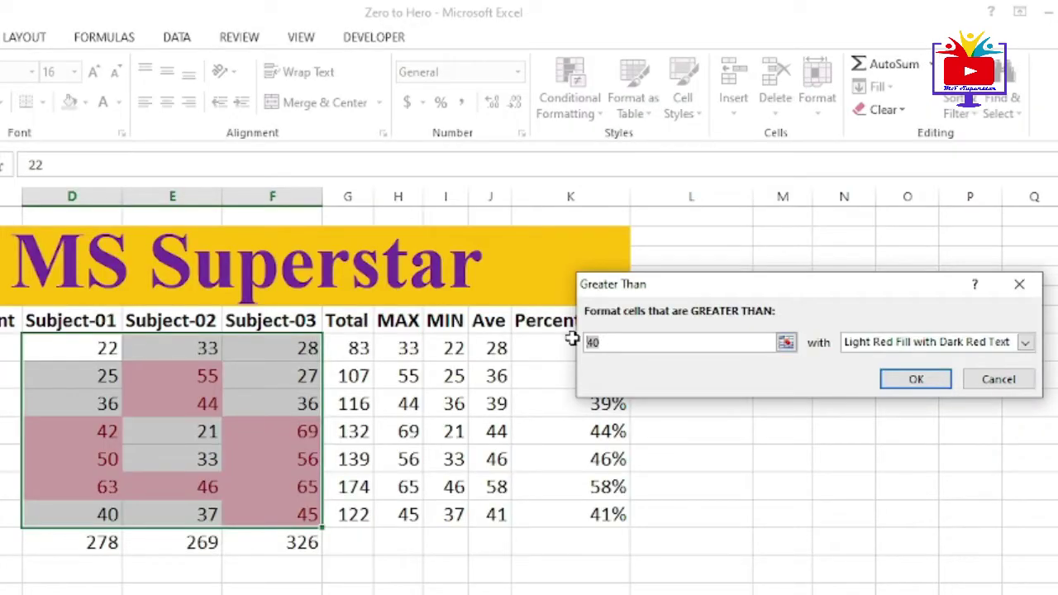
key(BackSpace)
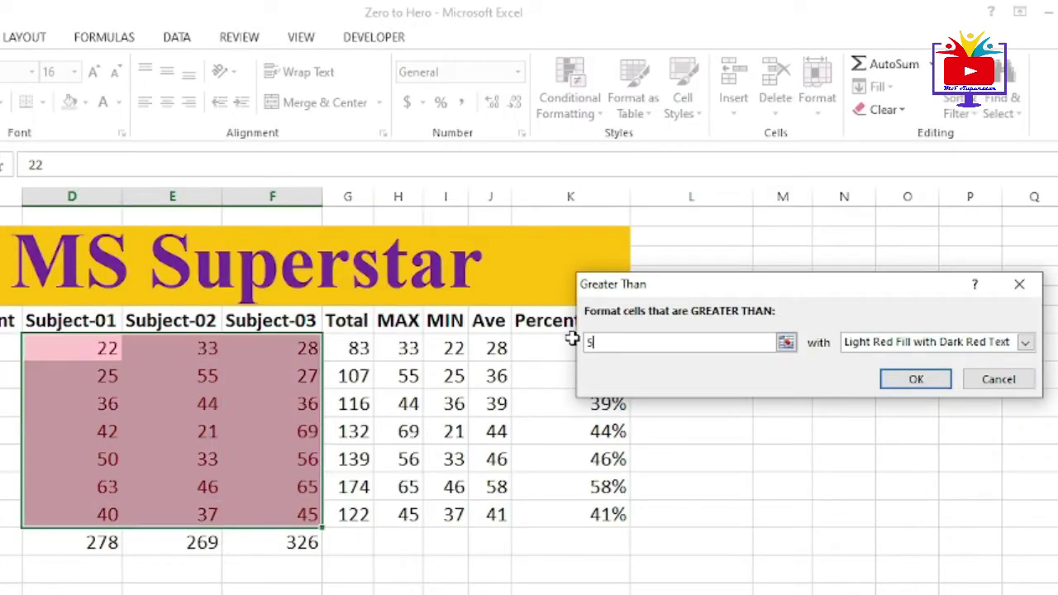
text(50)
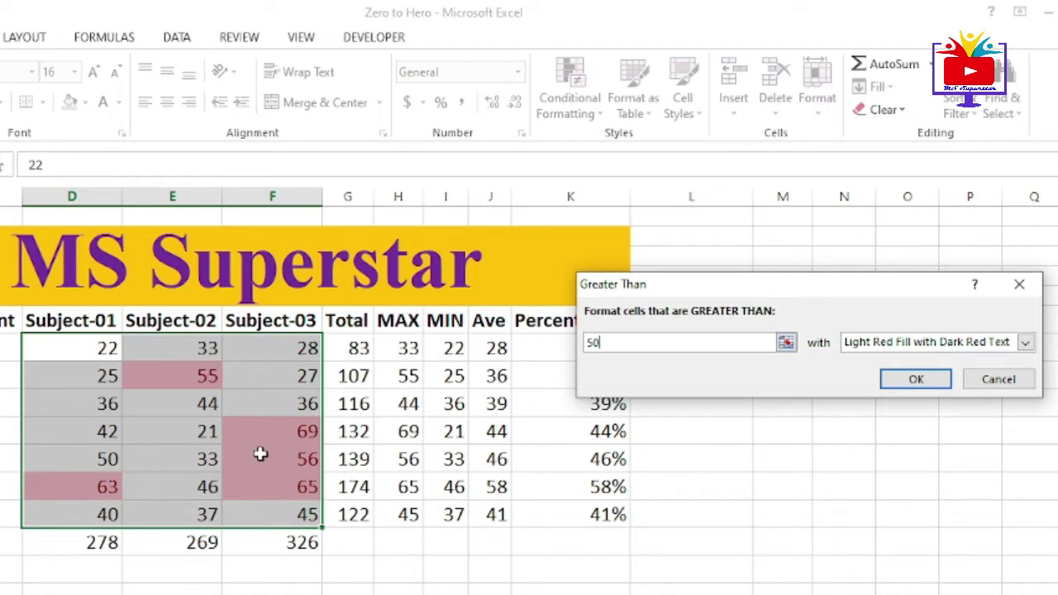
click(1024, 345)
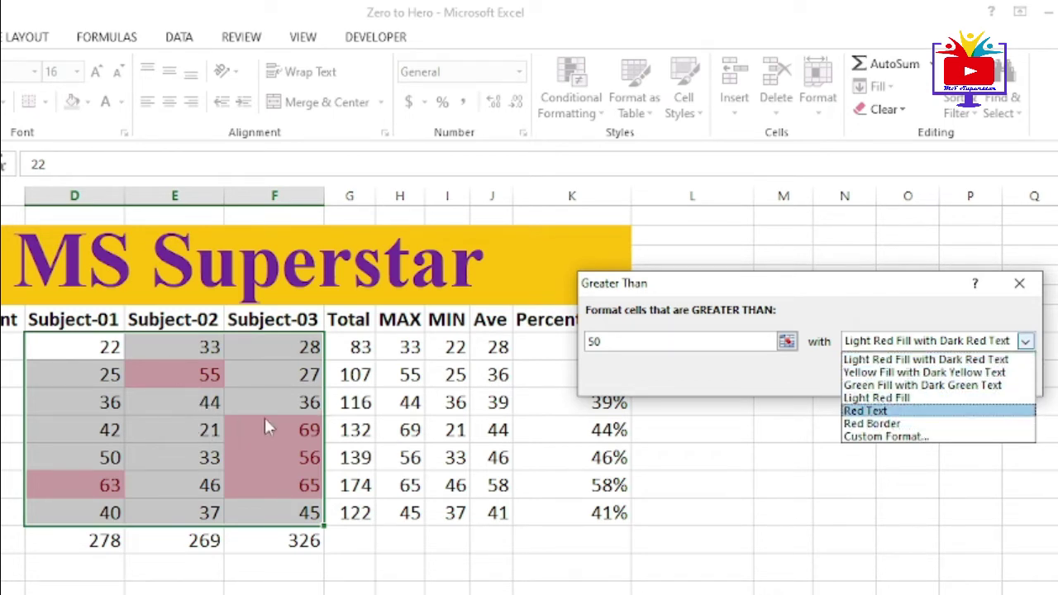
Step: Give the greater-than-50 rule a custom format with red font colour and no fill
click(881, 437)
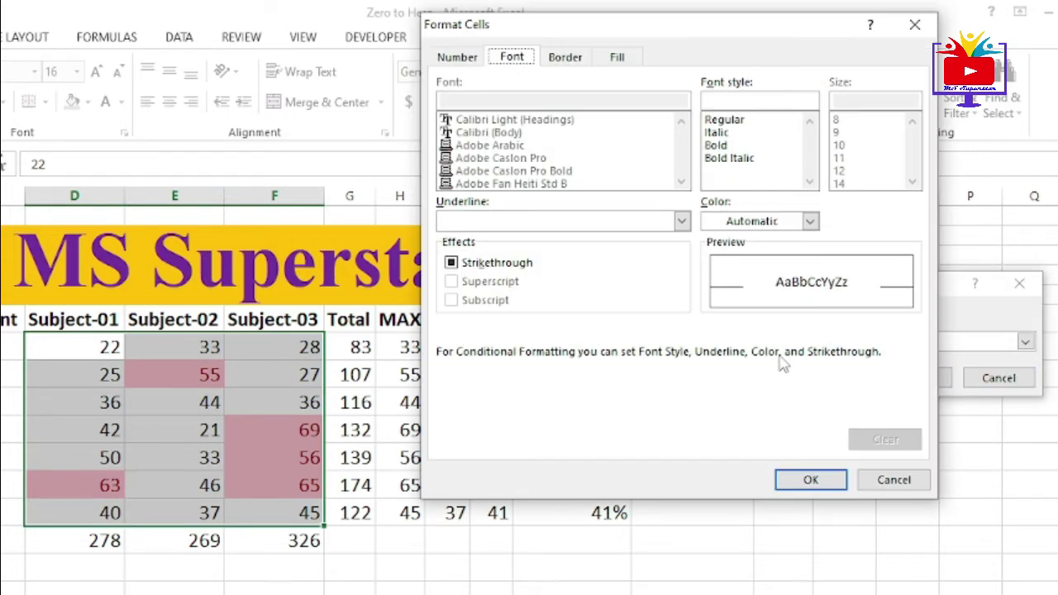
drag(655, 37, 794, 81)
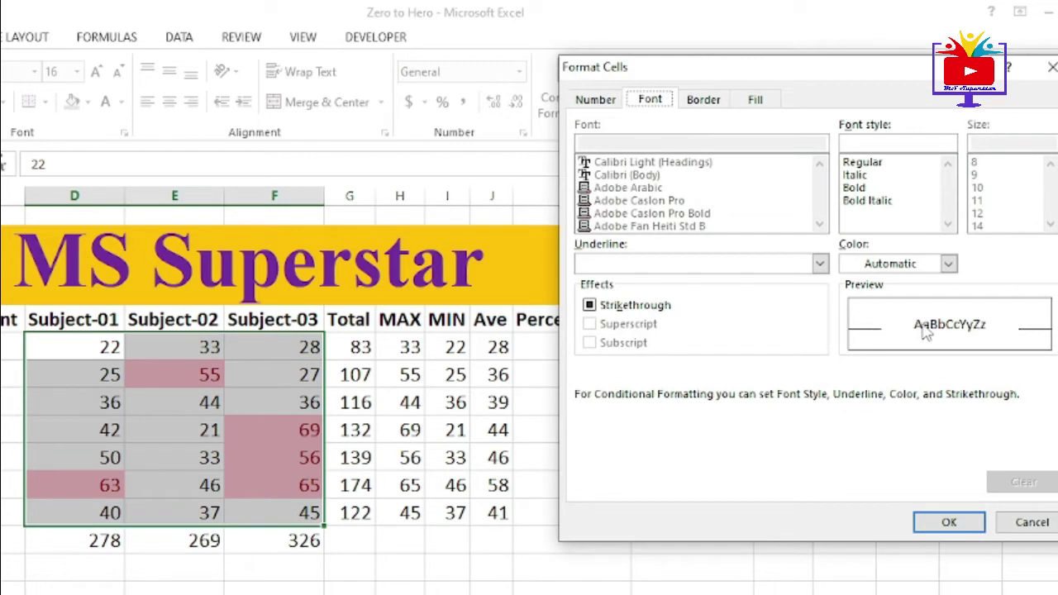
click(947, 263)
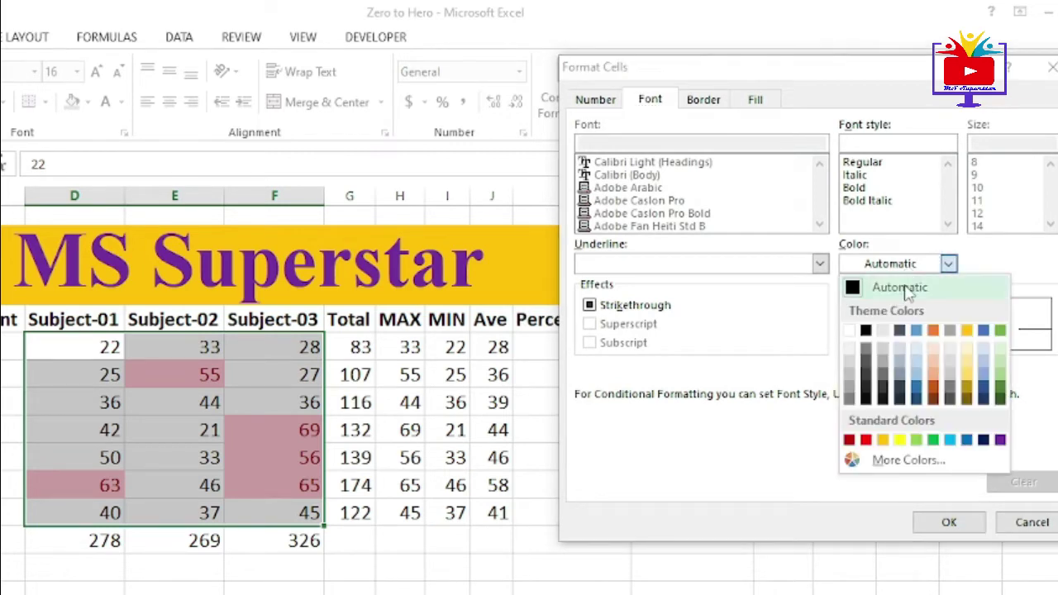
click(865, 438)
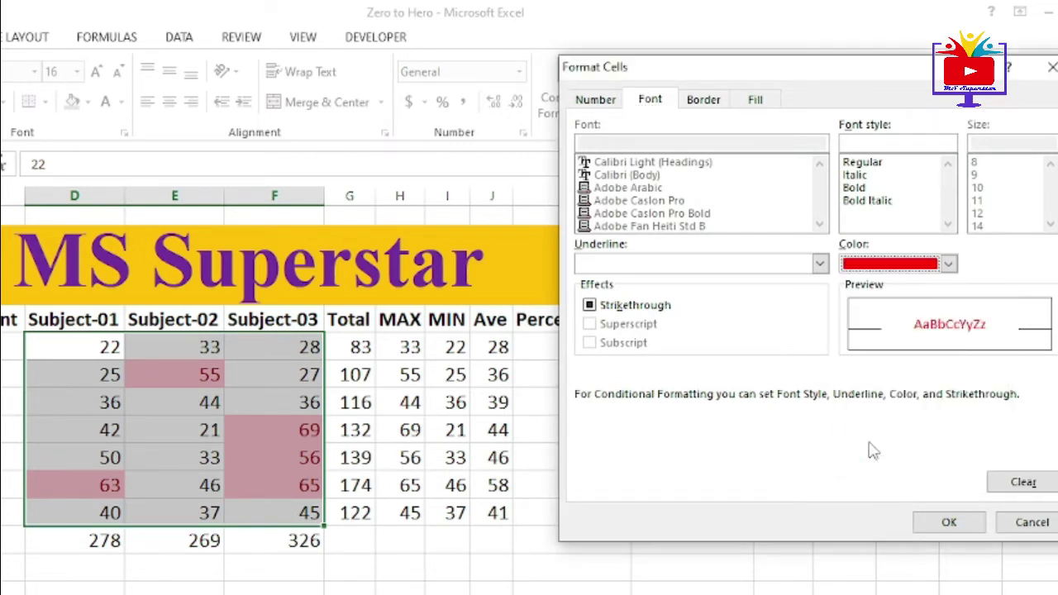
click(756, 100)
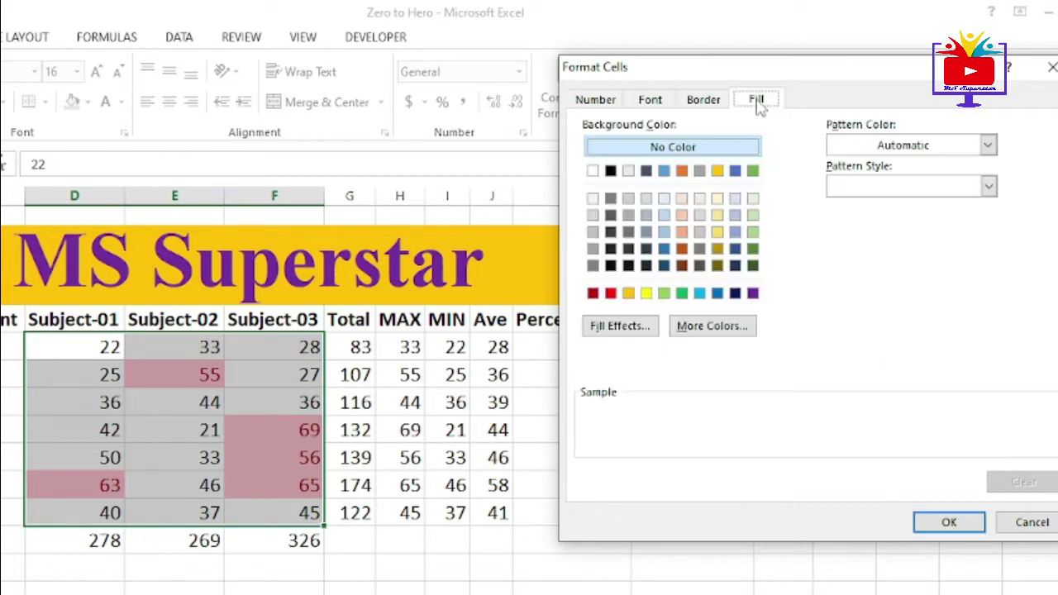
click(950, 523)
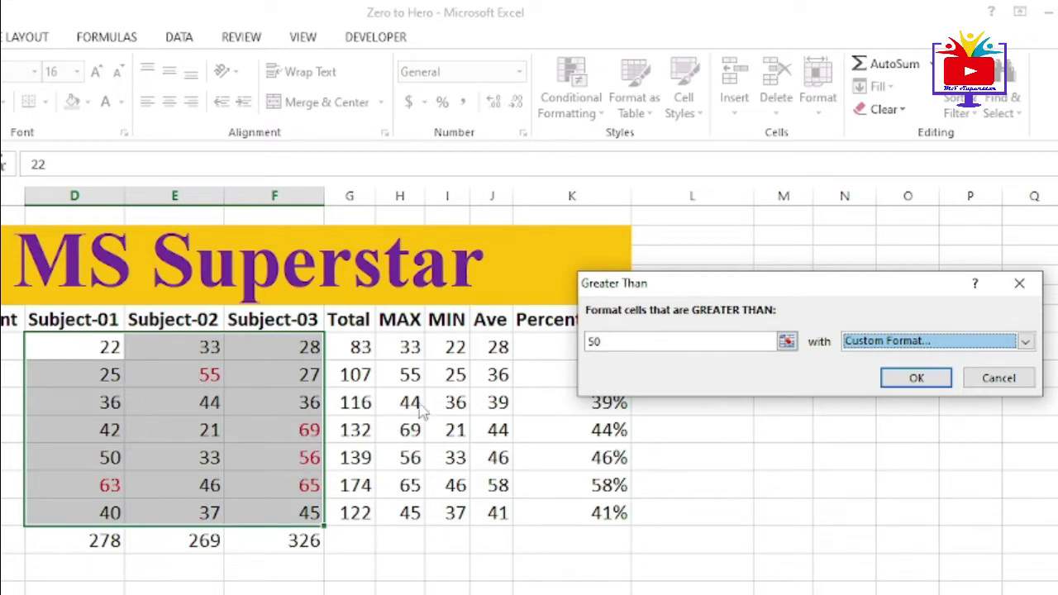
Step: Set a custom green fill format on the greater-than-50 rule
click(952, 345)
click(900, 434)
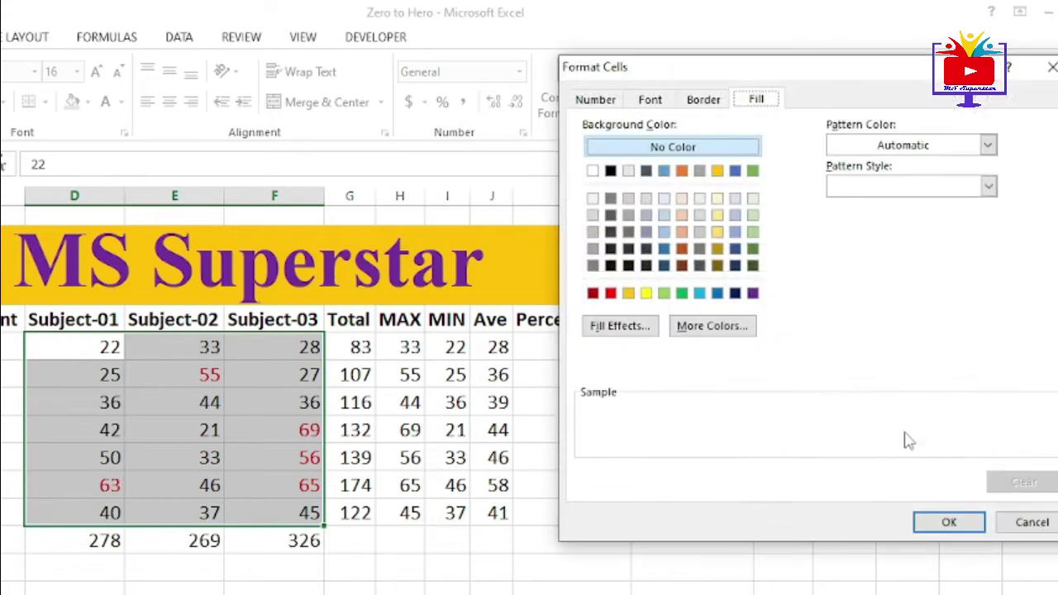
click(683, 296)
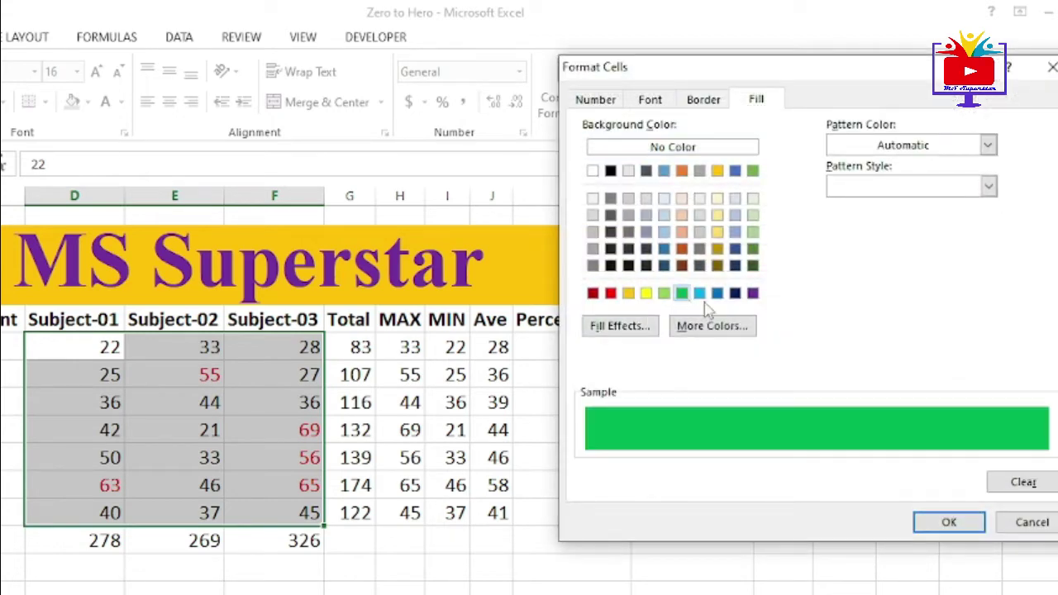
click(958, 524)
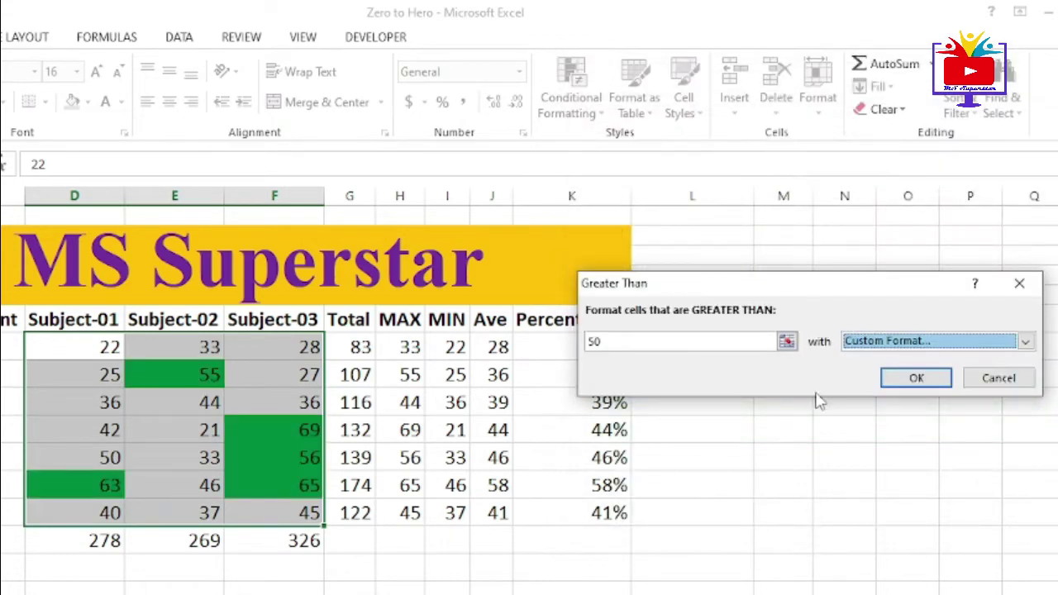
Step: Change the custom format to green font colour and apply the greater-than-50 rule
click(1024, 341)
click(900, 438)
click(650, 101)
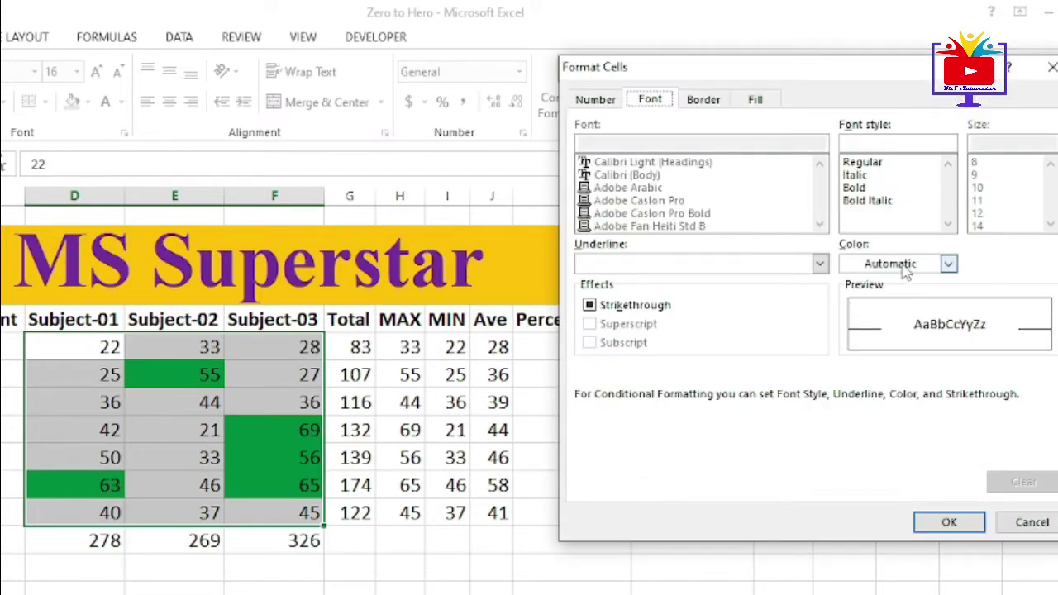
click(947, 263)
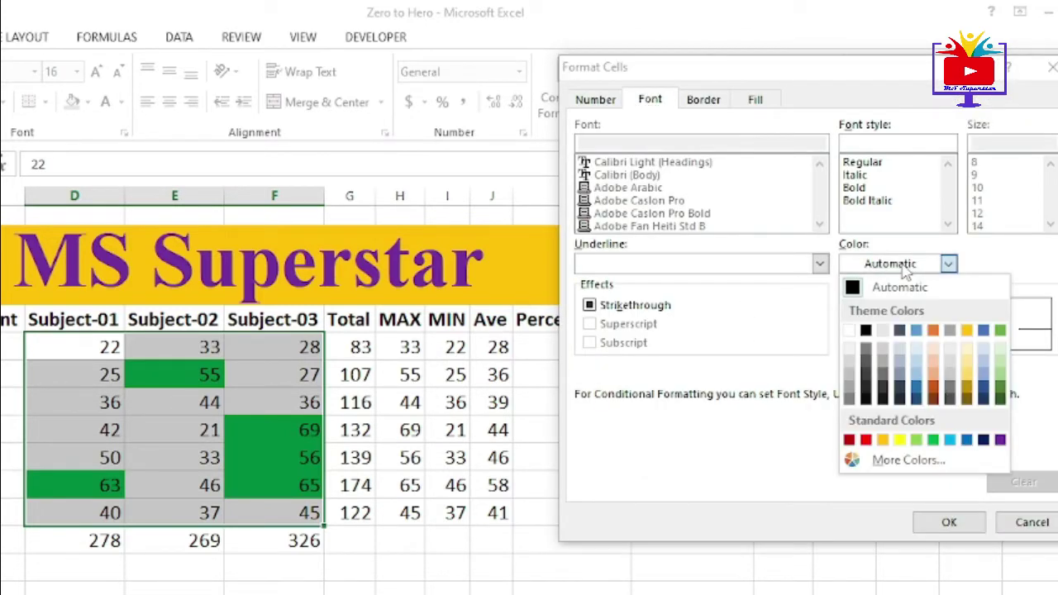
click(935, 439)
click(948, 522)
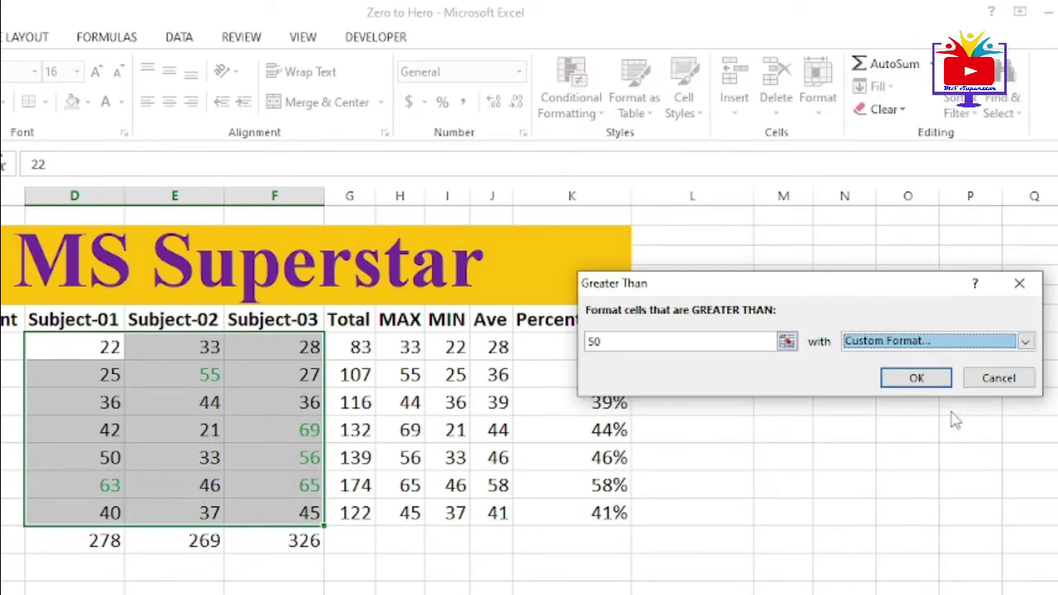
click(917, 377)
Step: Deselect to view the green marks above 50, then reselect D7:F13
click(233, 399)
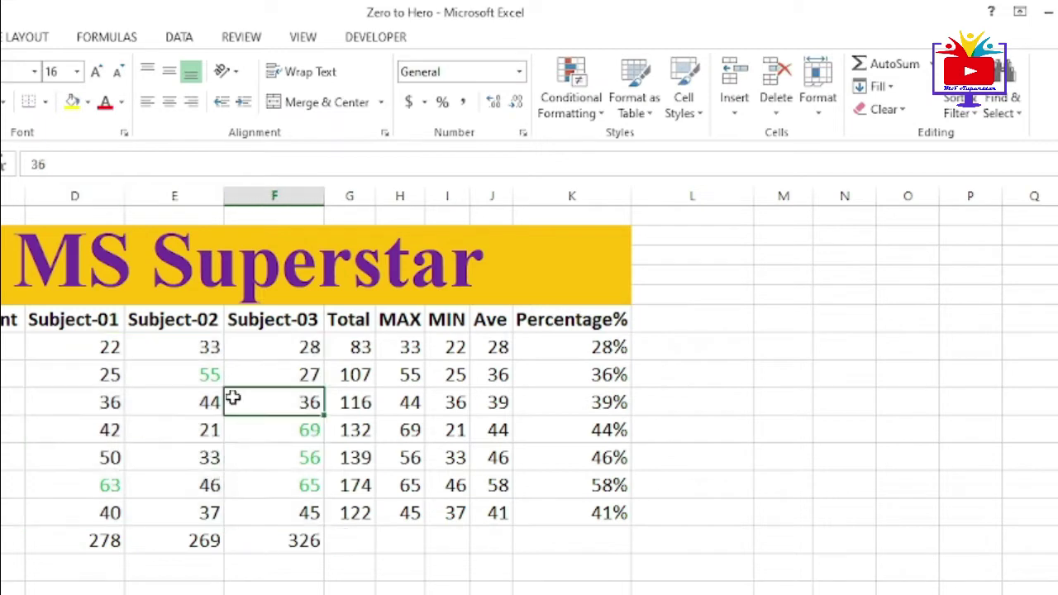
mouse_move(85, 347)
mouse_down()
mouse_move(297, 486)
mouse_move(299, 508)
mouse_up()
mouse_move(77, 346)
mouse_down()
mouse_move(193, 375)
mouse_move(272, 505)
mouse_up()
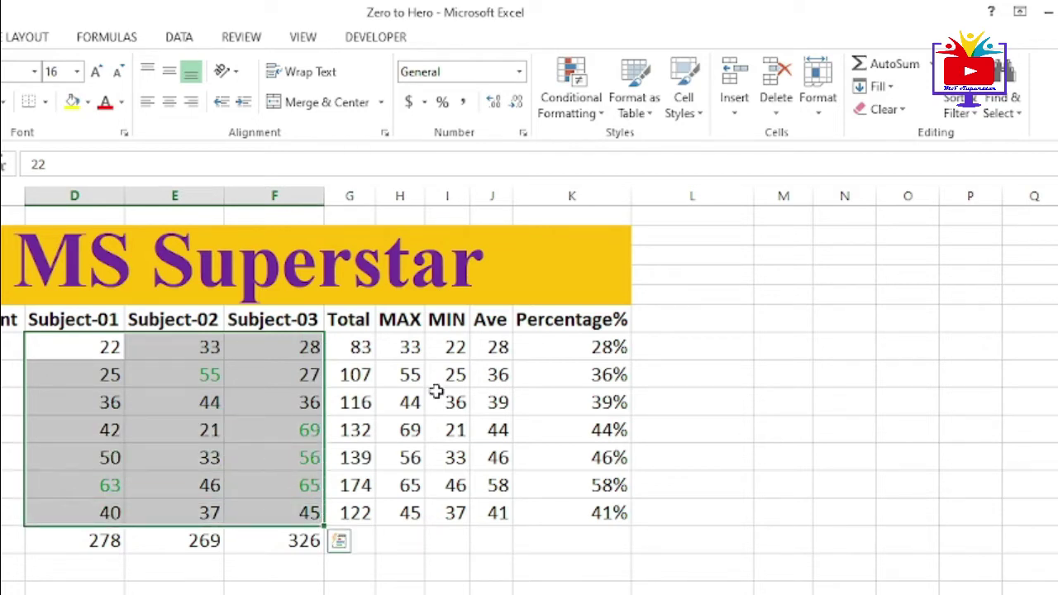
Step: Create a Less Than rule with threshold 33 and choose Custom Format for it
click(602, 120)
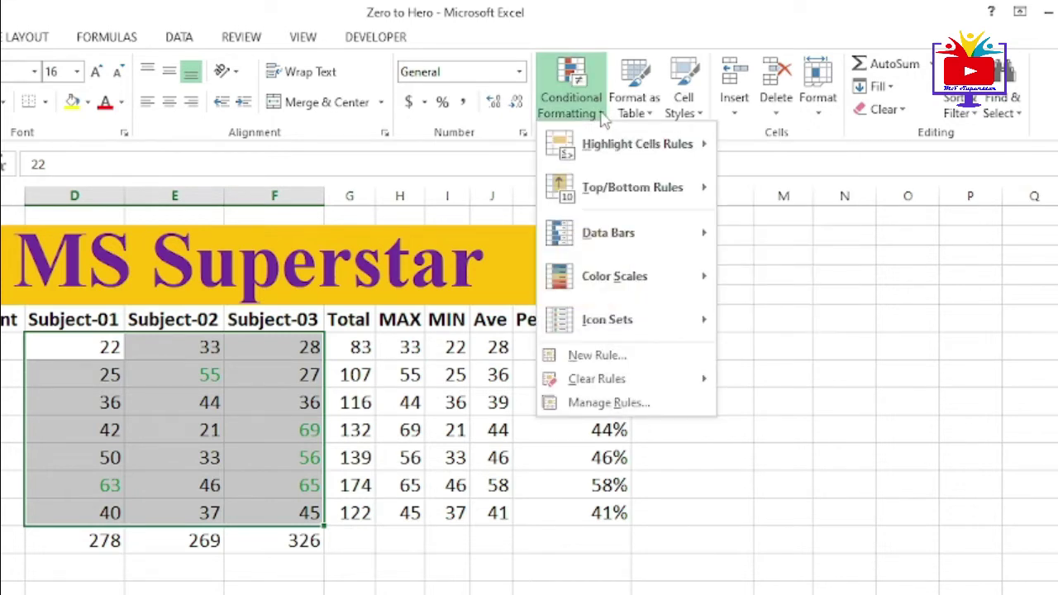
mouse_move(636, 144)
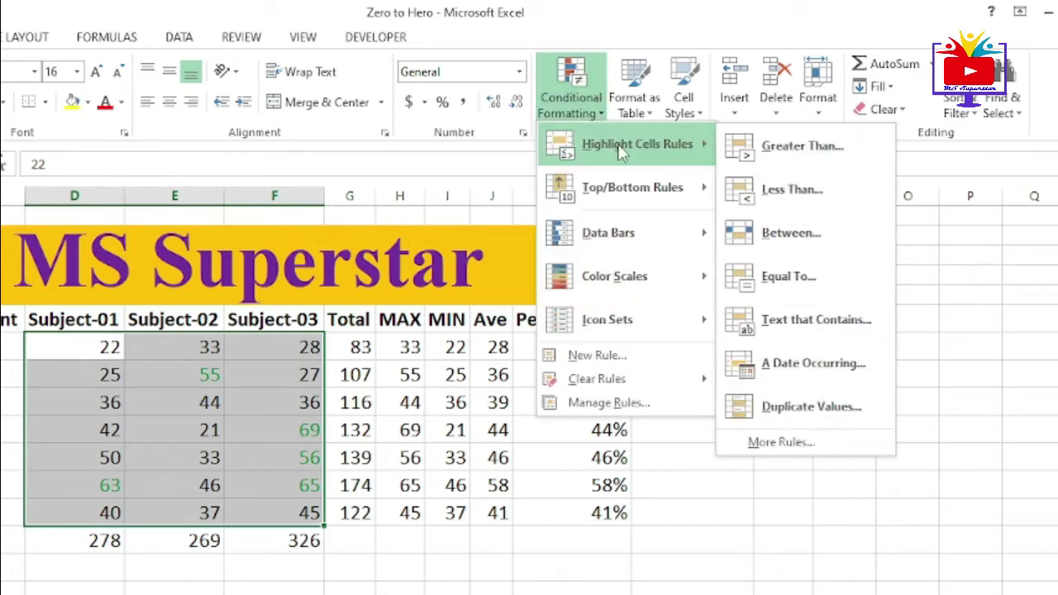
click(813, 192)
text(3)
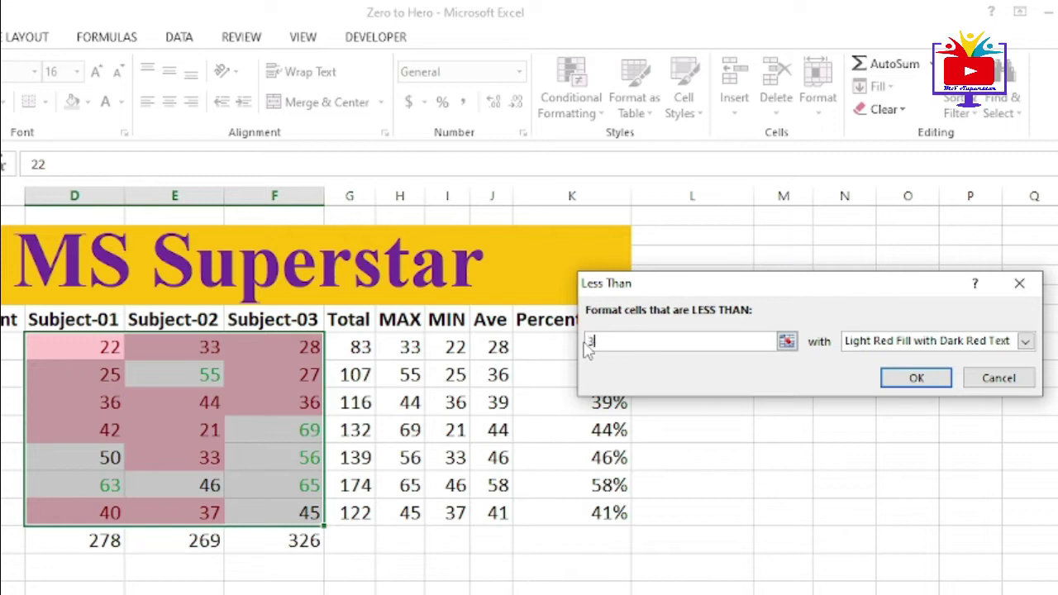
text(0)
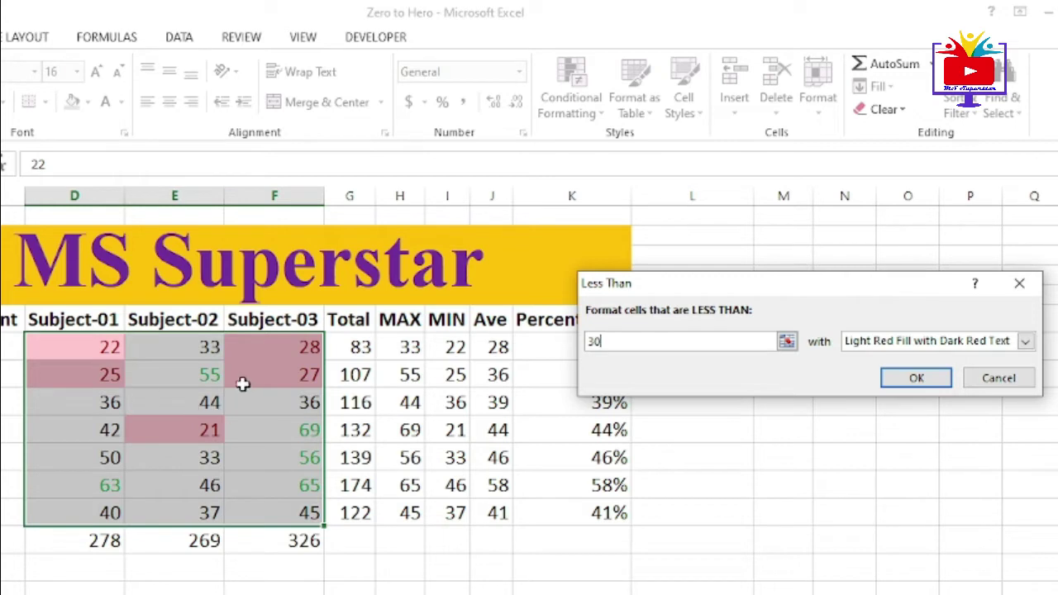
key(BackSpace)
text(3)
click(983, 345)
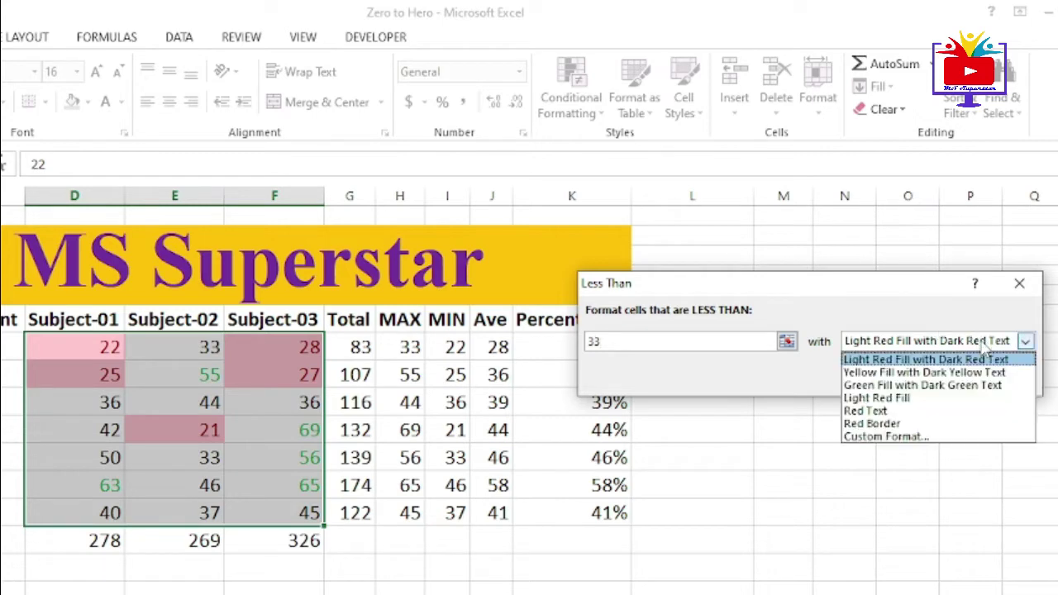
click(906, 435)
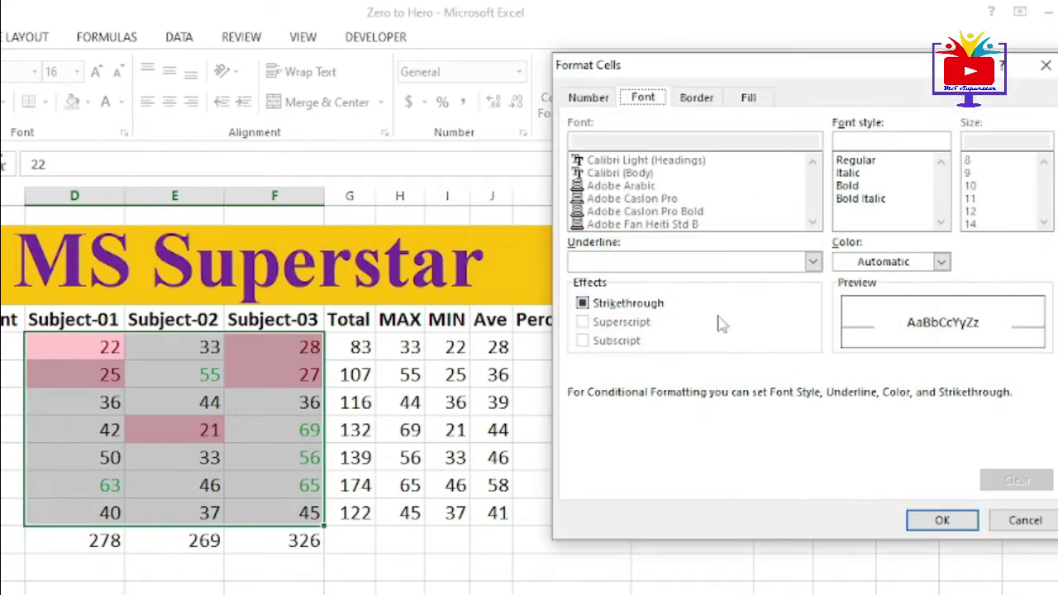
Step: Use red font with no fill and apply the less-than-33 rule to 22, 25, 21, 28, 27
click(916, 263)
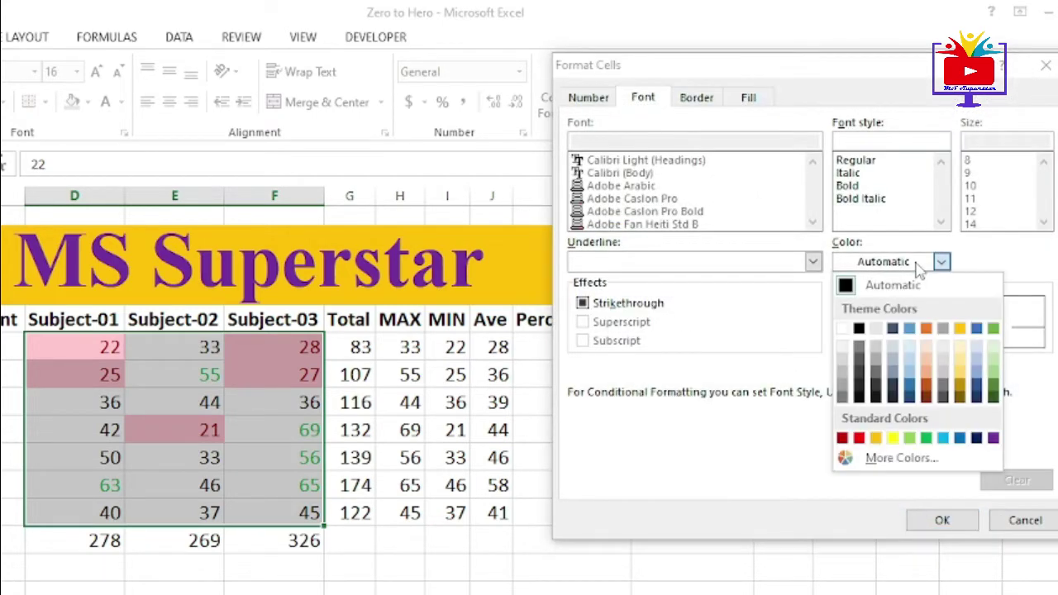
click(858, 438)
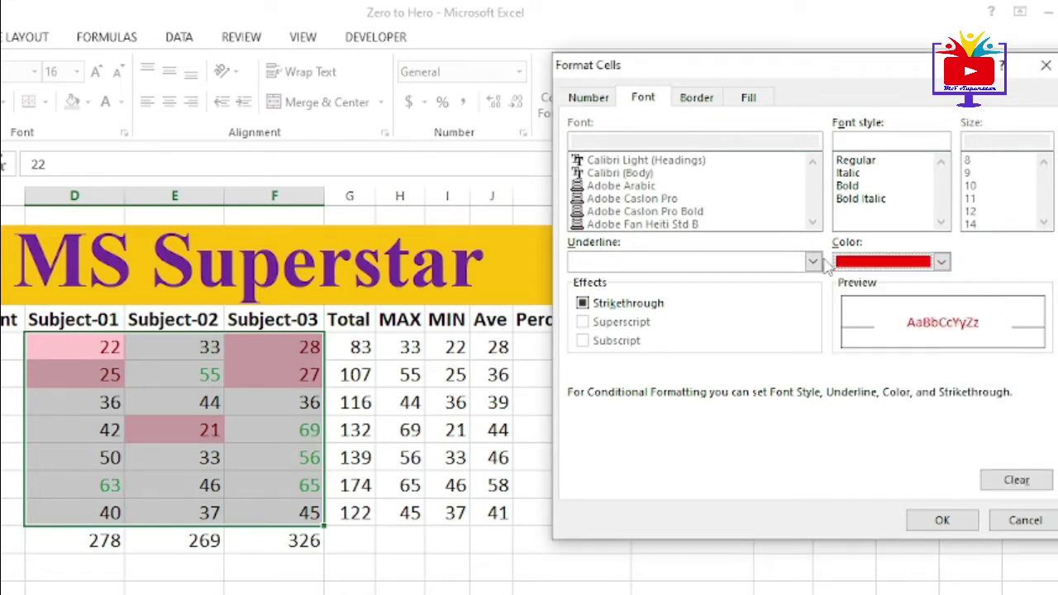
click(748, 98)
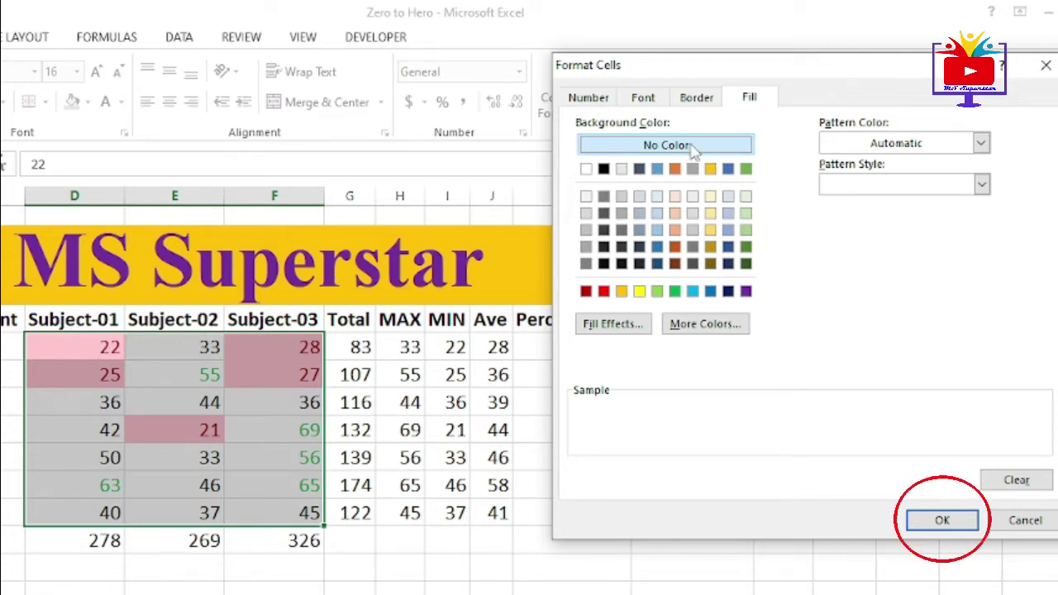
click(950, 526)
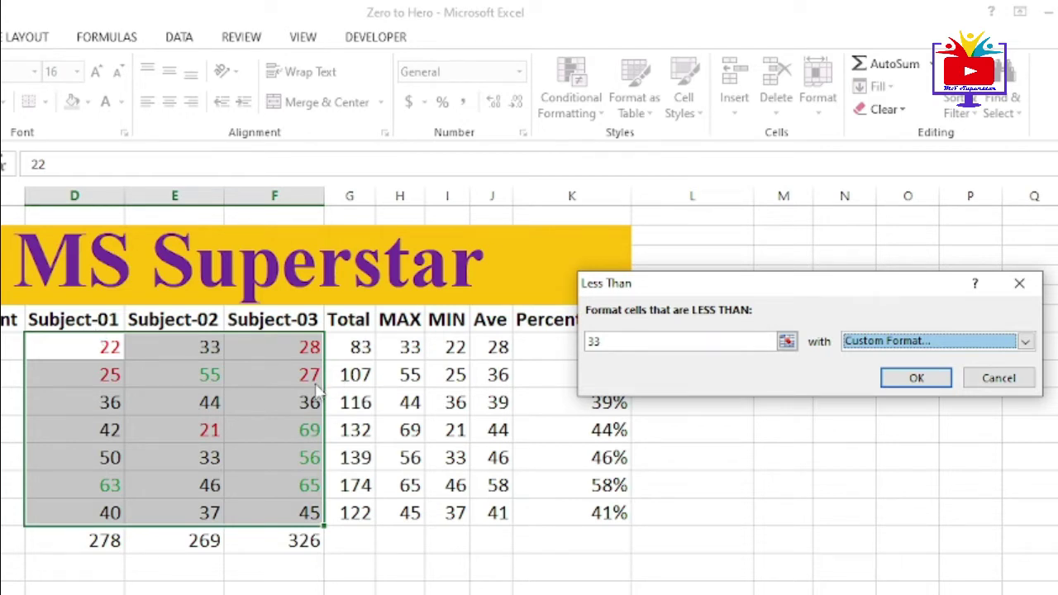
key(Return)
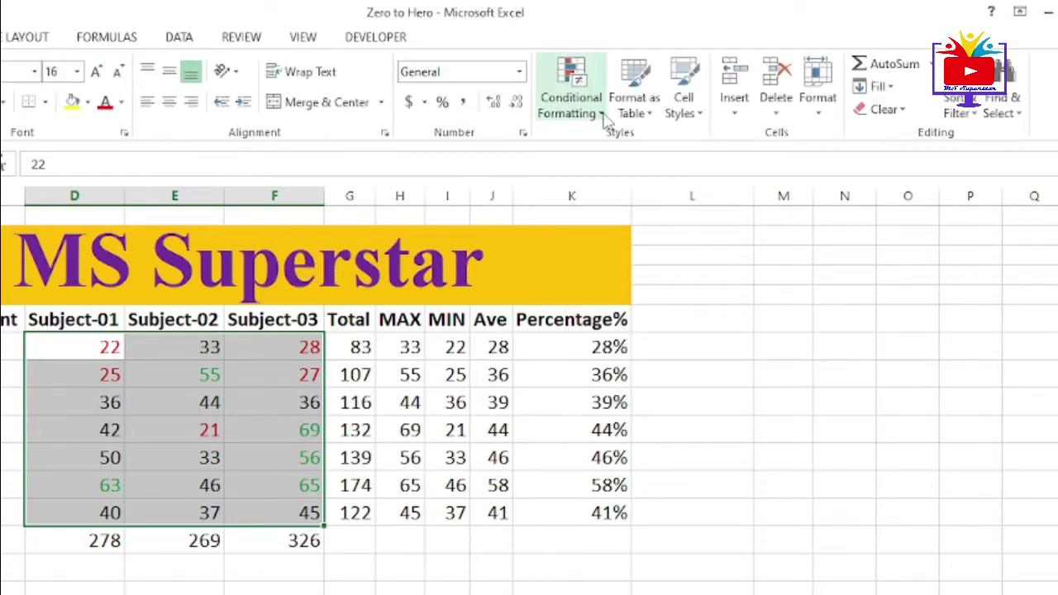
Step: Start a Between highlight rule with bounds 50 and 100
click(600, 112)
mouse_move(636, 144)
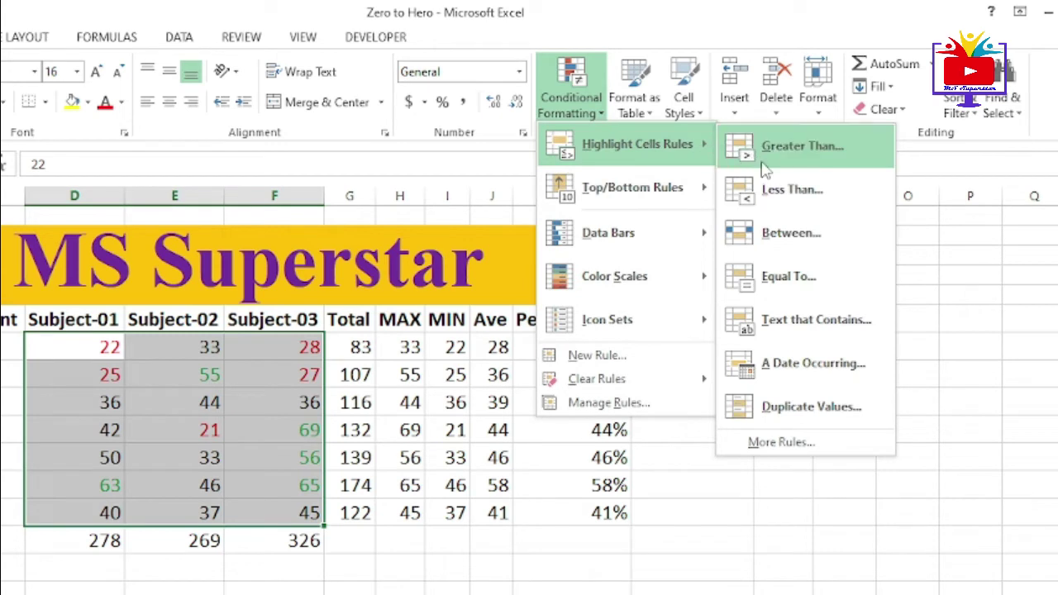
click(795, 233)
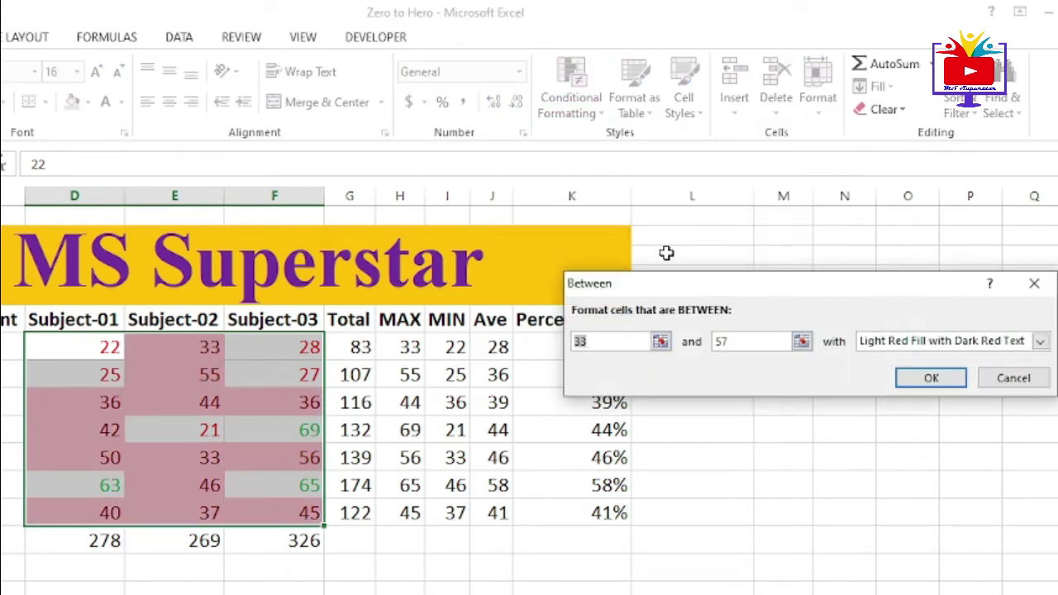
drag(822, 289, 858, 274)
click(639, 334)
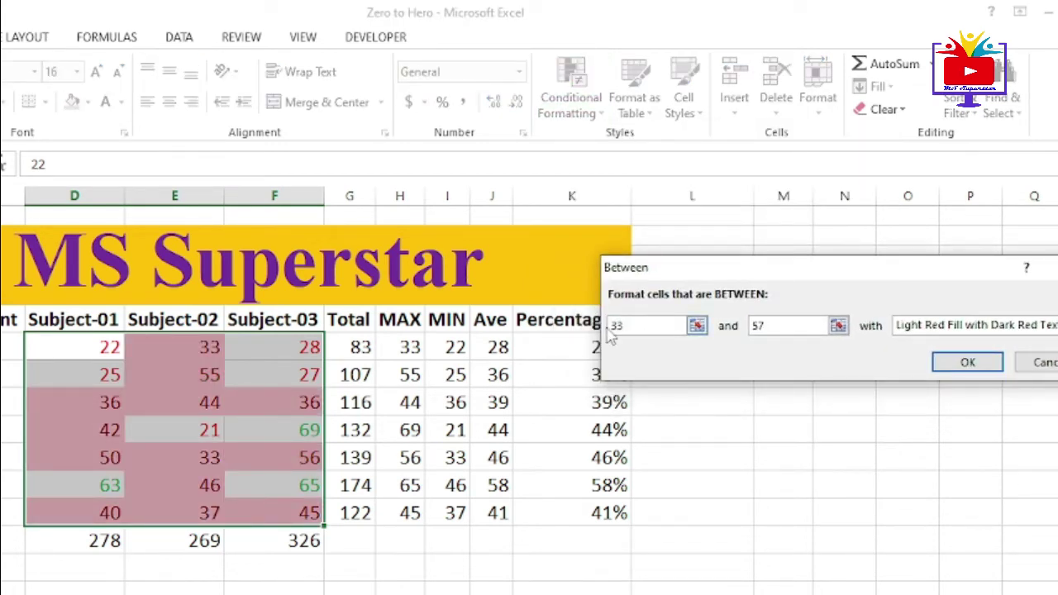
drag(638, 327, 605, 327)
text(50)
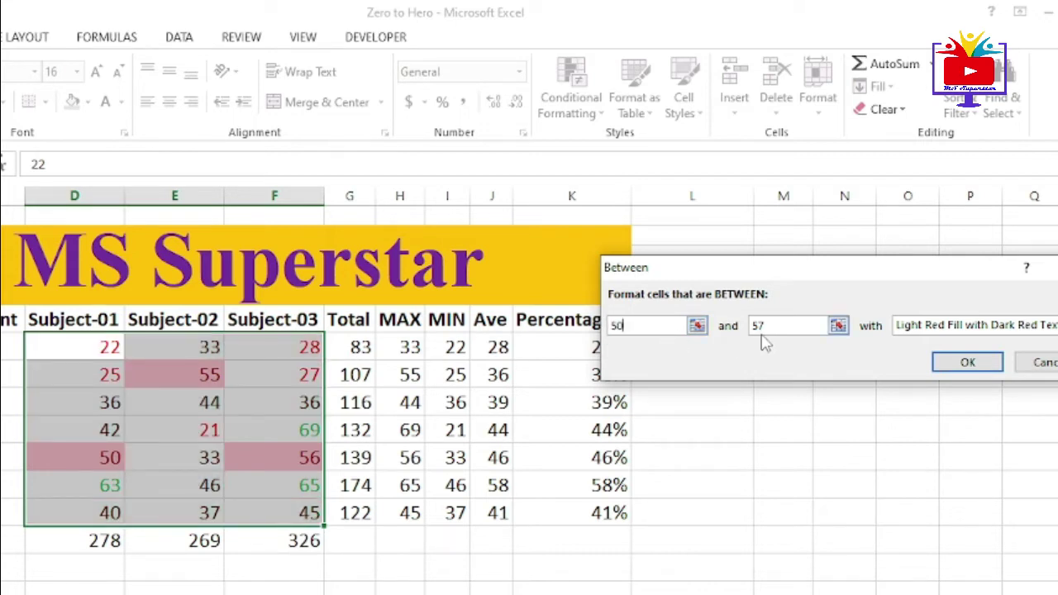
drag(772, 329, 750, 329)
text(100)
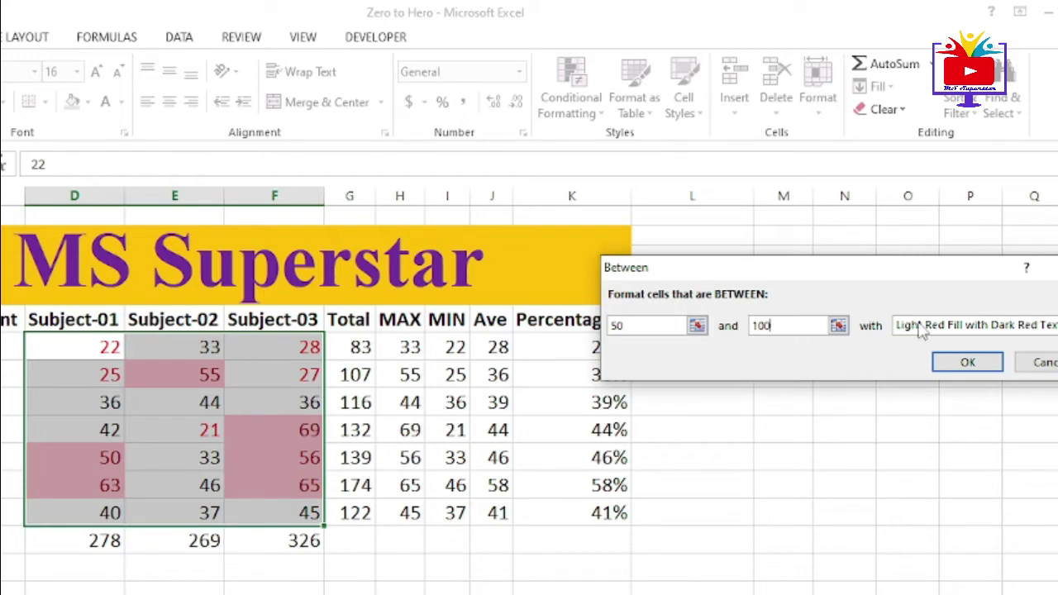
Step: Give the Between rule a custom purple font colour and apply it
click(969, 329)
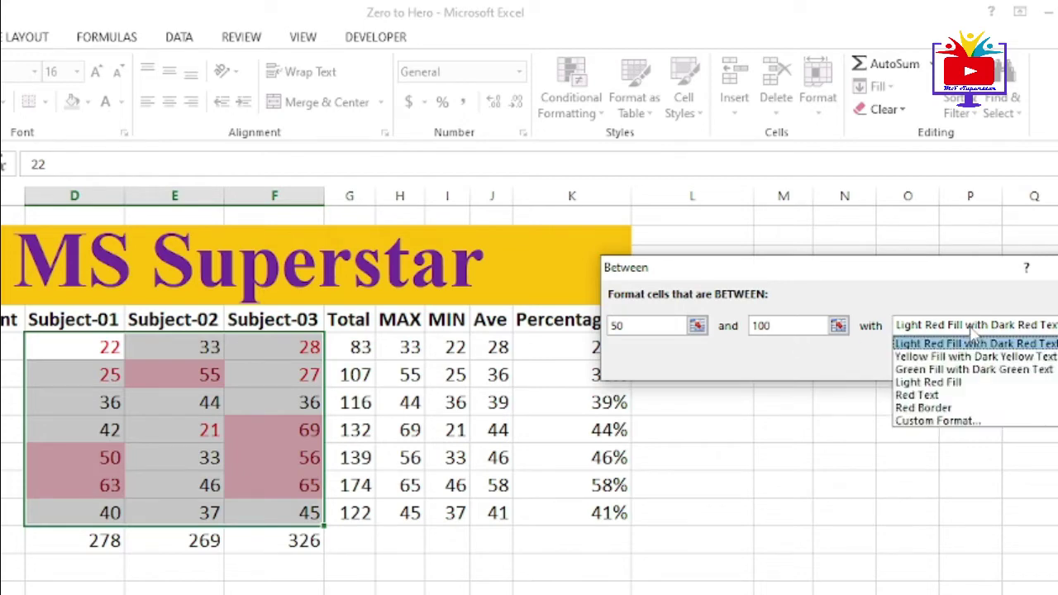
click(948, 422)
click(641, 101)
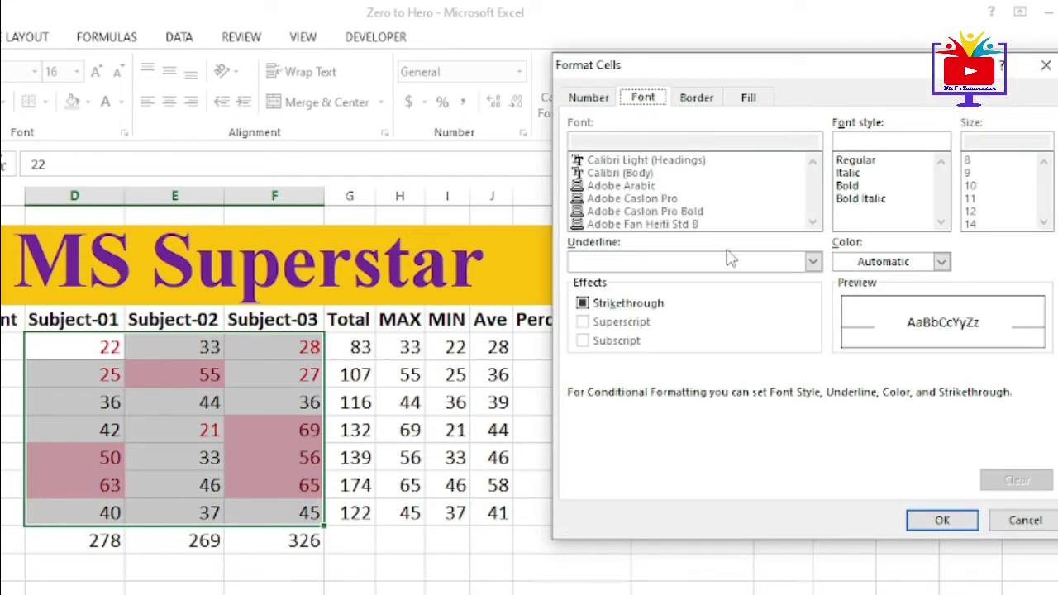
click(940, 261)
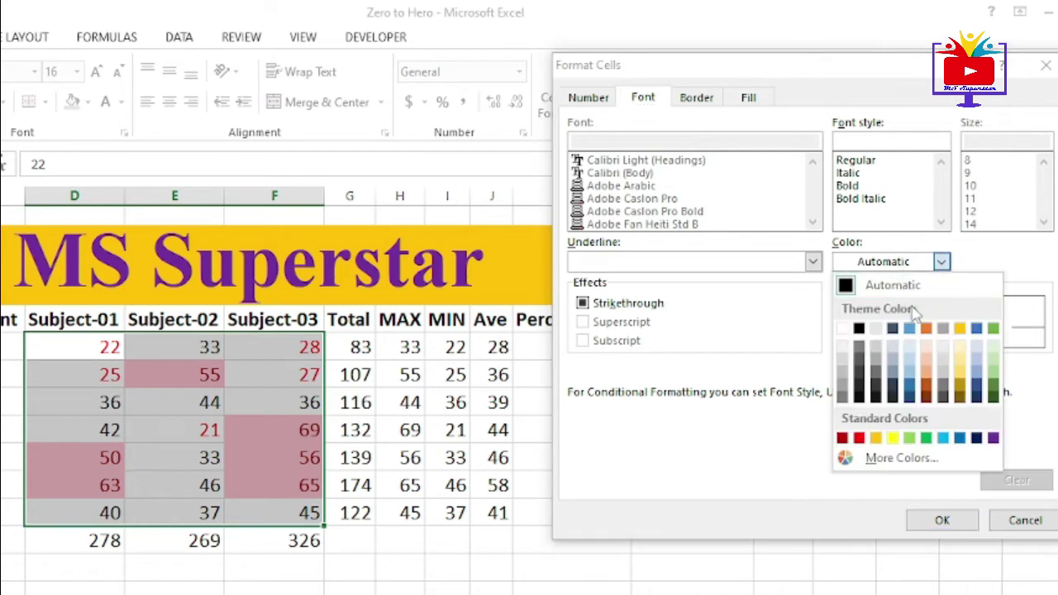
click(992, 438)
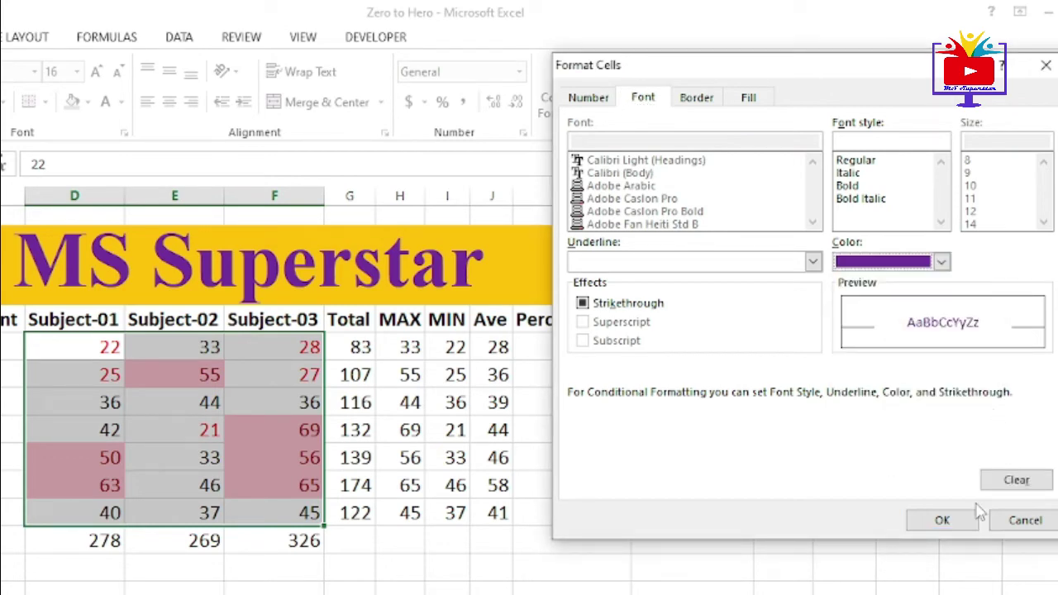
click(940, 519)
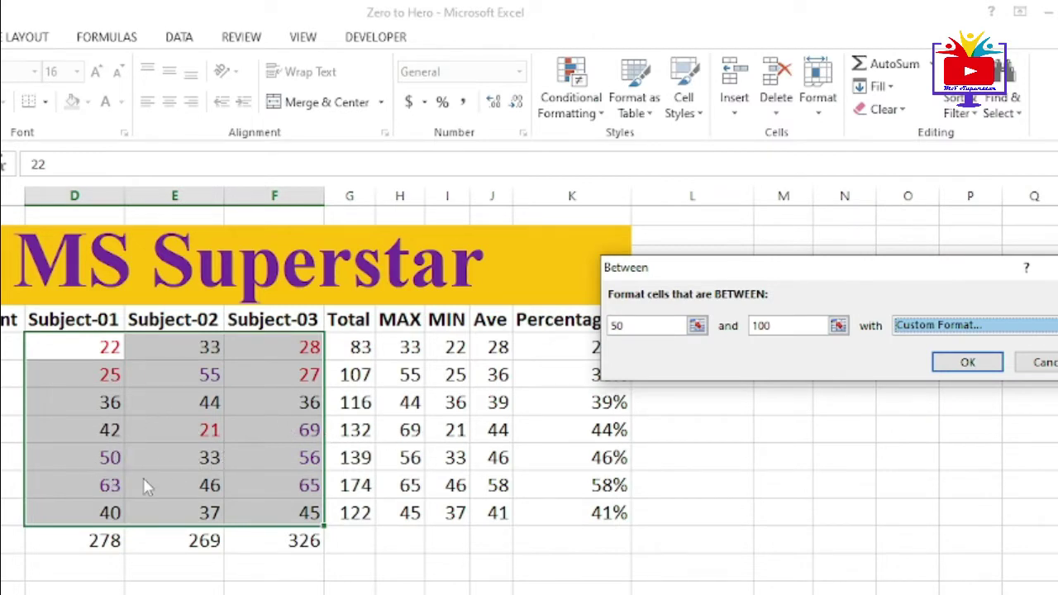
click(967, 361)
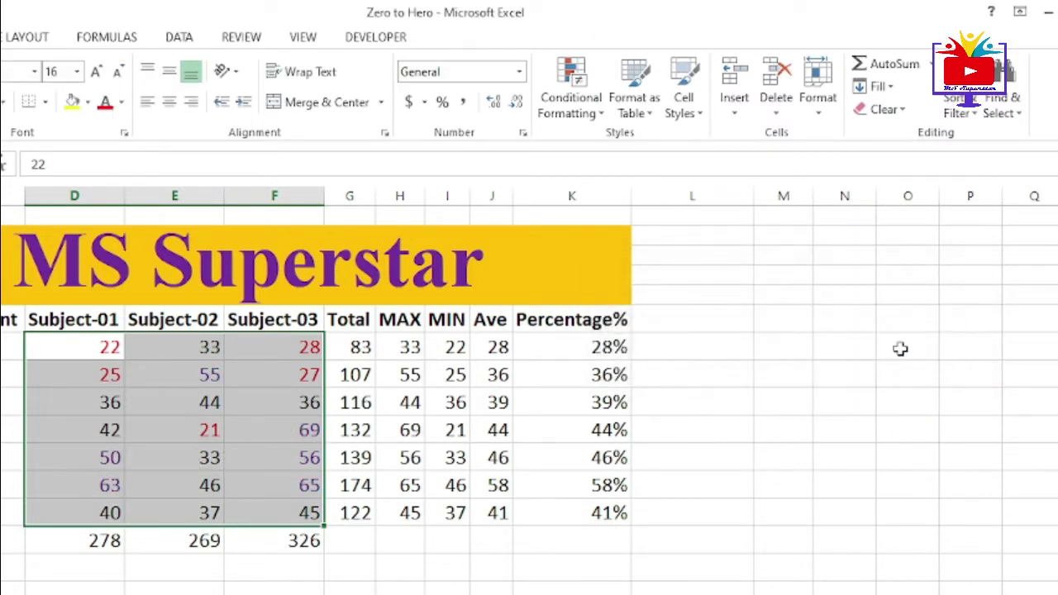
Step: Preview an Equal To 33 rule, cancel it, and reopen the Conditional Formatting menu
click(605, 120)
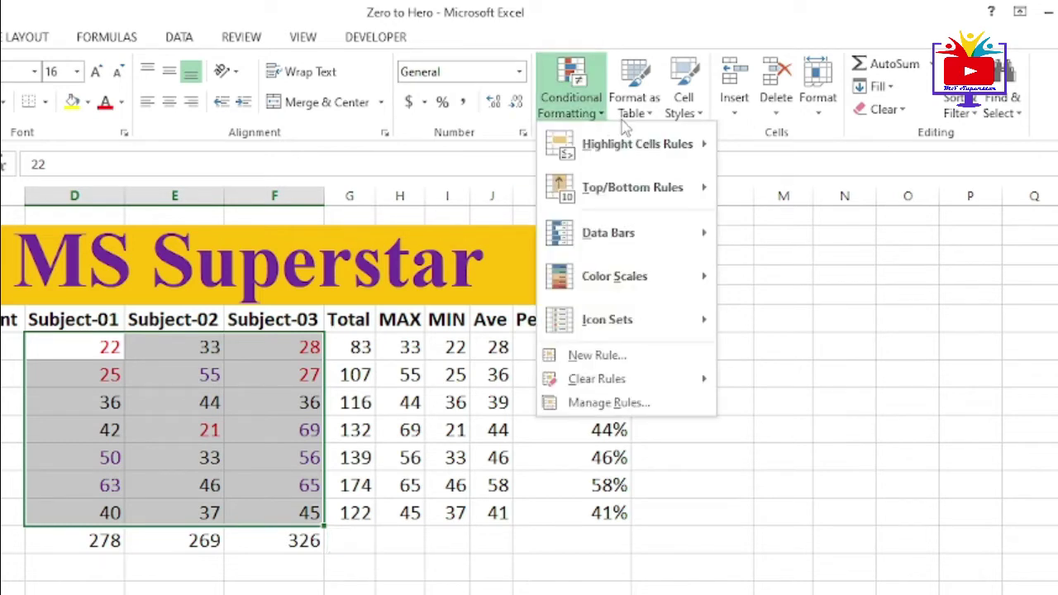
mouse_move(628, 145)
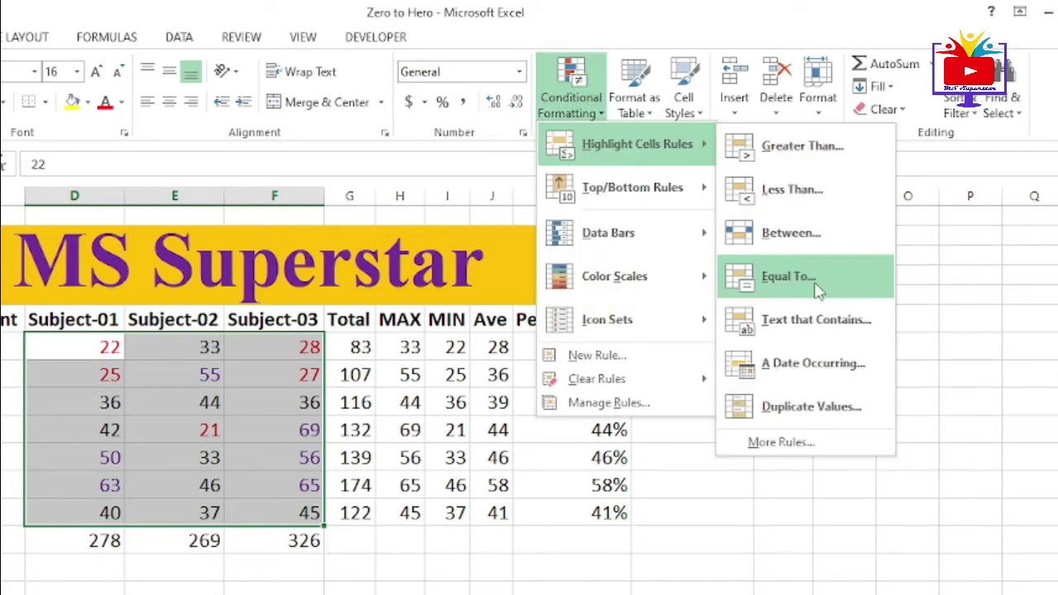
click(789, 276)
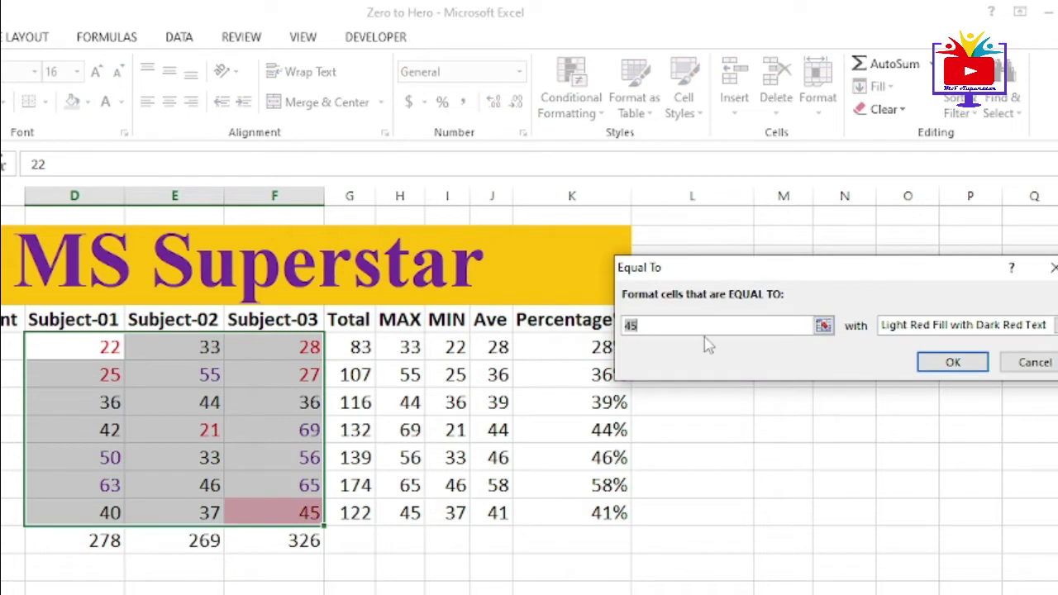
click(630, 324)
click(635, 330)
key(BackSpace)
key(BackSpace)
text(33)
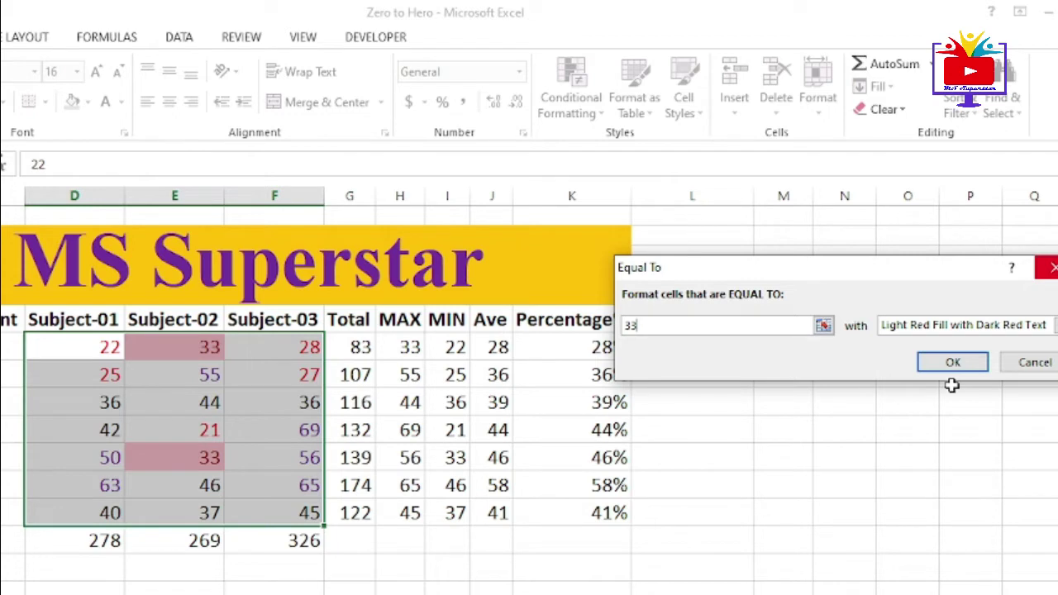
click(1031, 363)
click(597, 110)
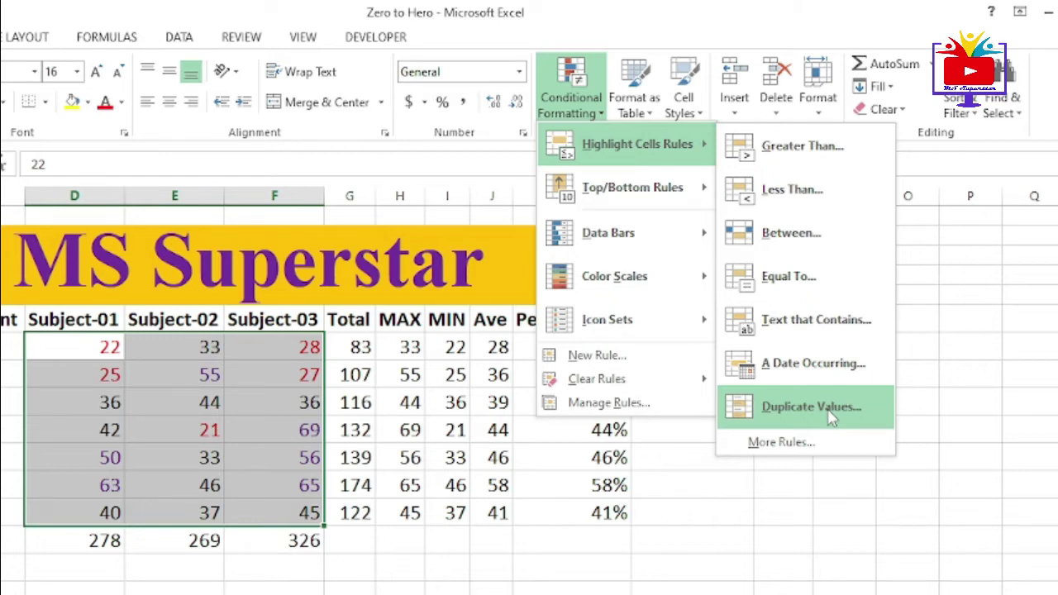
Step: Add a Duplicate Values rule to the Name Of Student column, keeping the default format
click(175, 430)
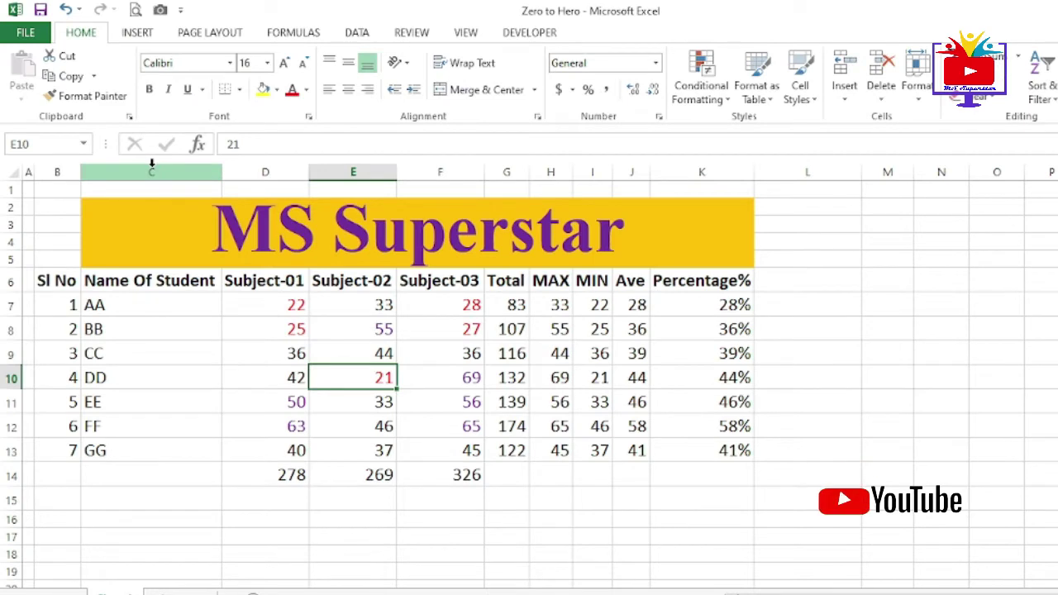
click(152, 171)
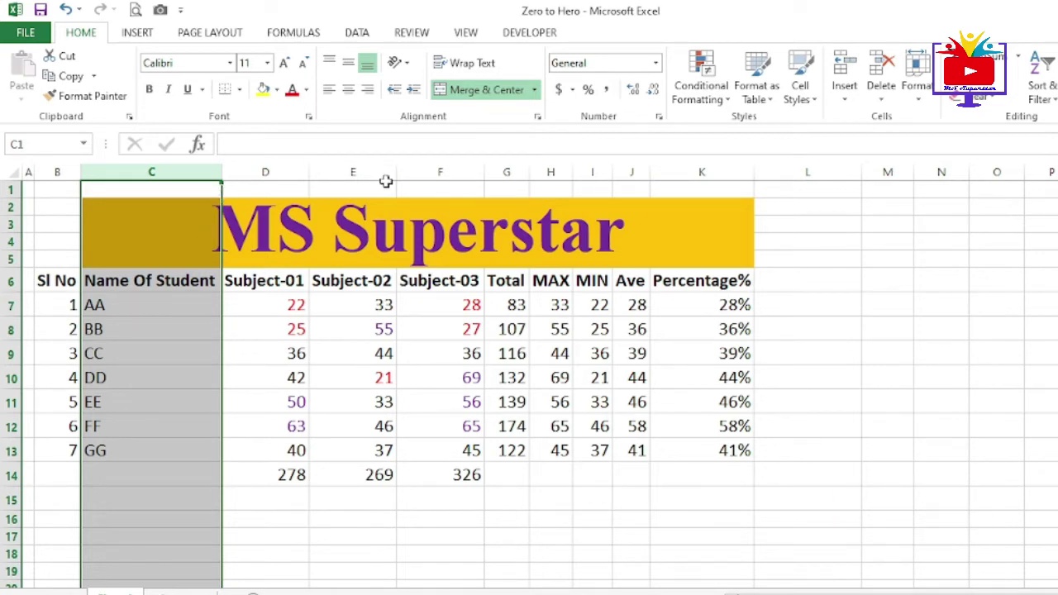
click(701, 86)
mouse_move(752, 126)
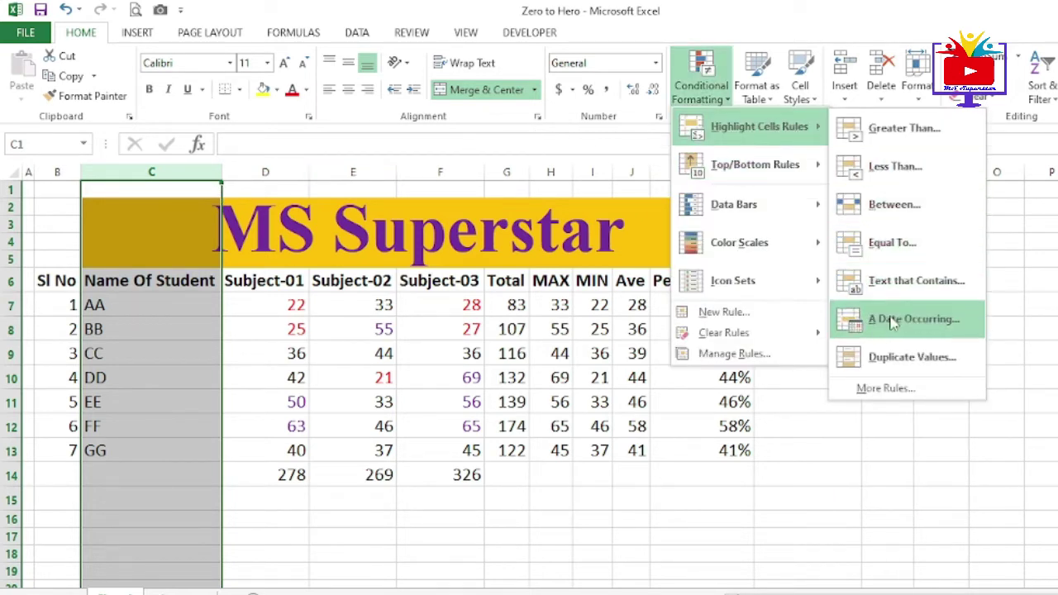
click(897, 359)
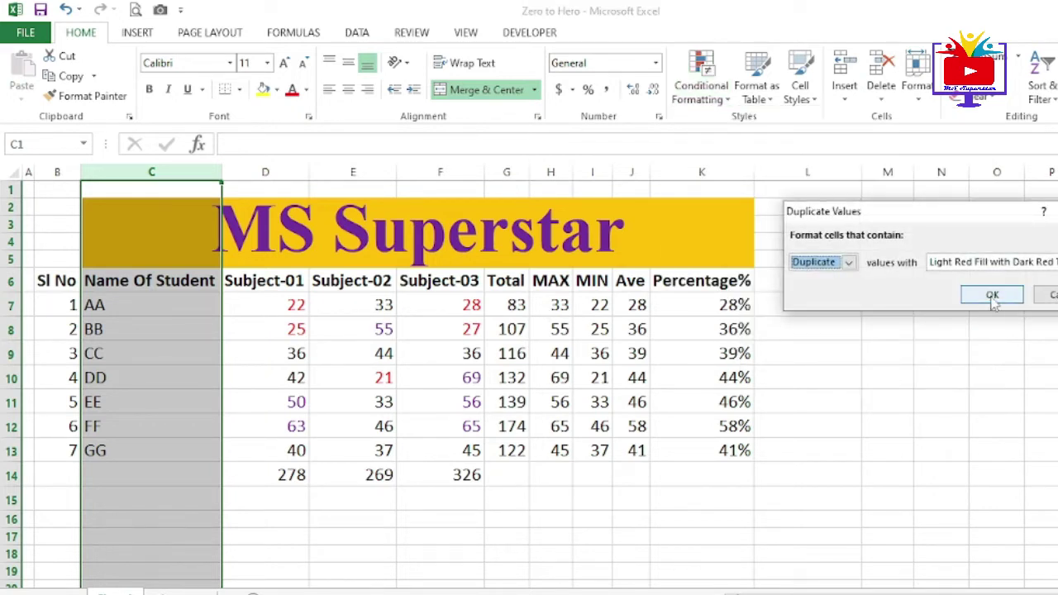
click(1025, 264)
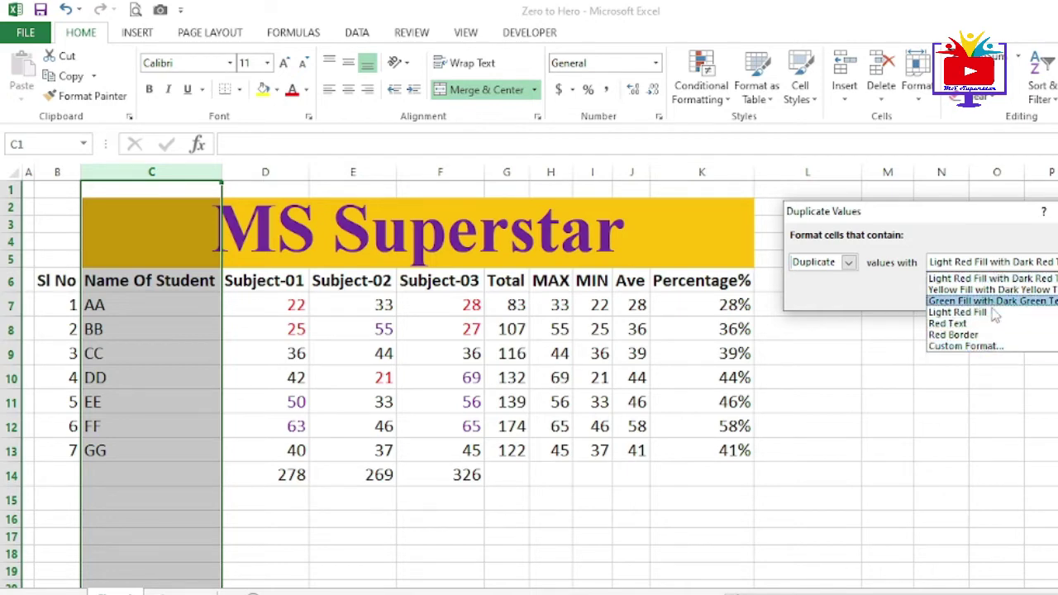
click(965, 345)
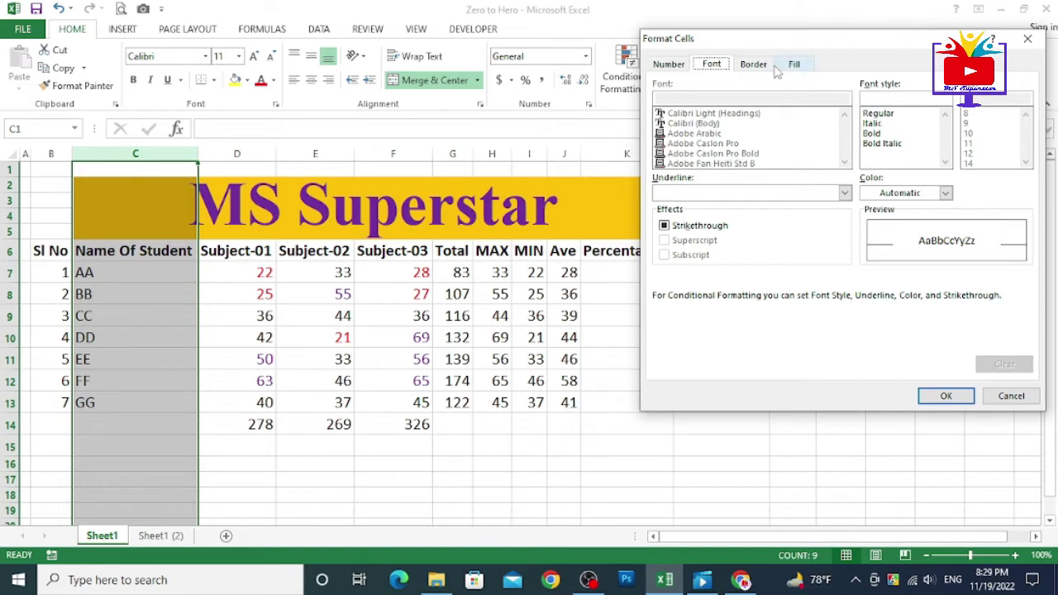
click(889, 193)
click(889, 193)
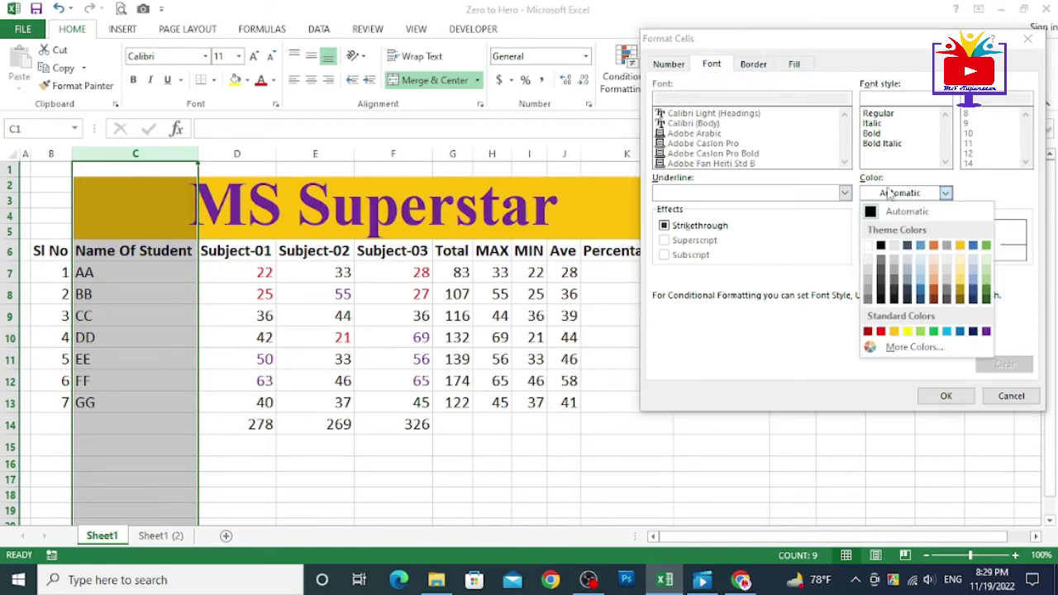
key(Escape)
key(Escape)
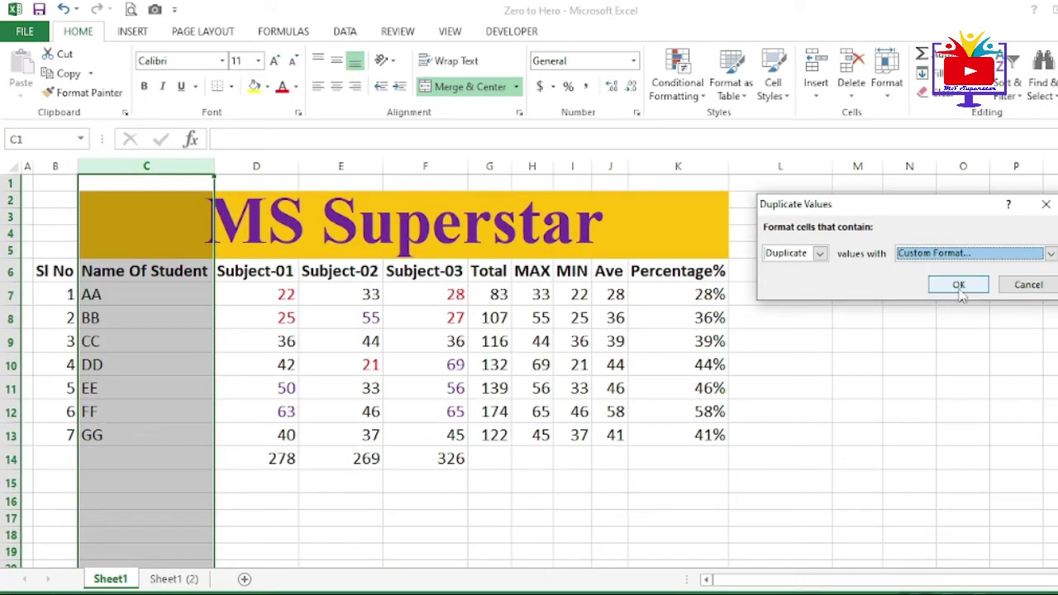
click(886, 263)
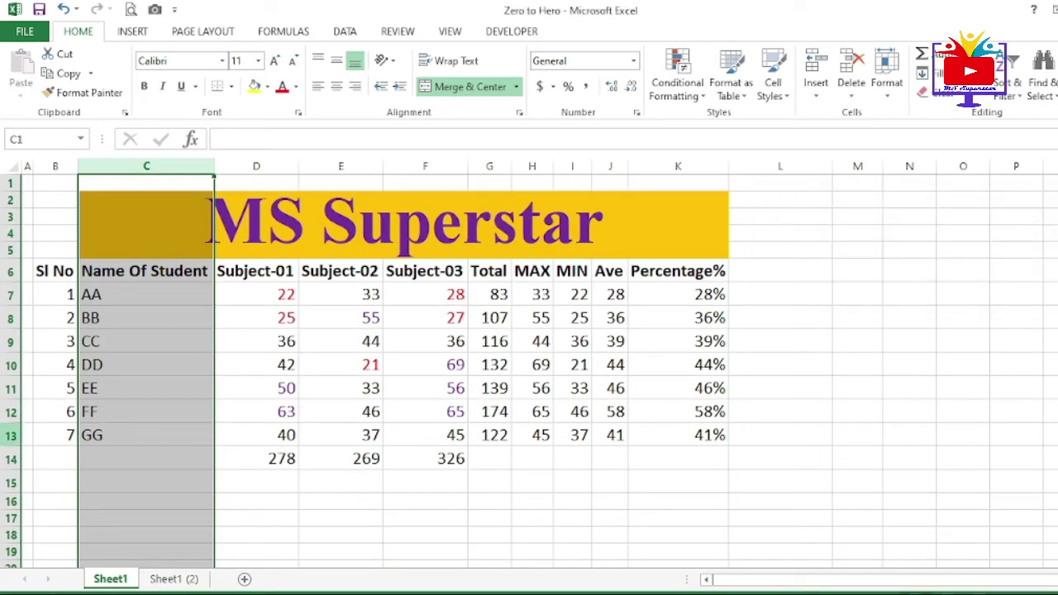
Step: Enter AA in C14 as a test duplicate name, then undo it
click(193, 479)
click(132, 457)
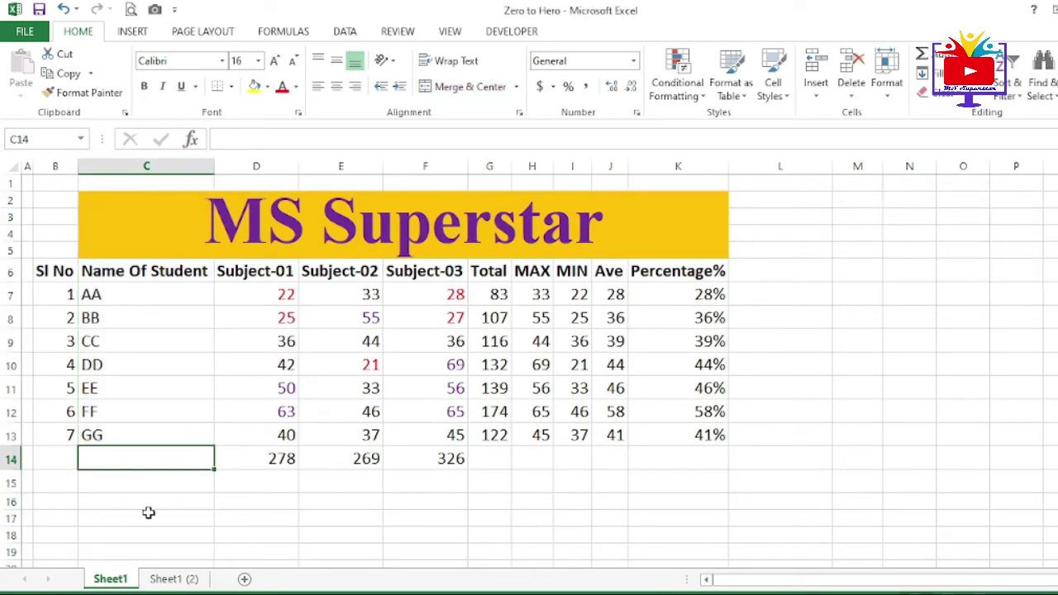
text(AA)
key(Return)
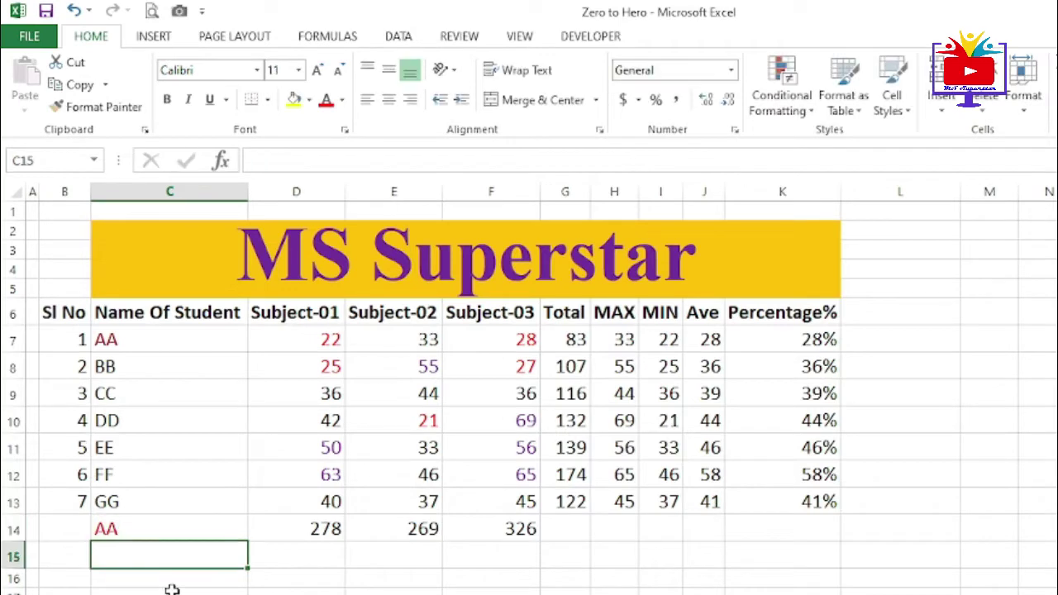
click(139, 530)
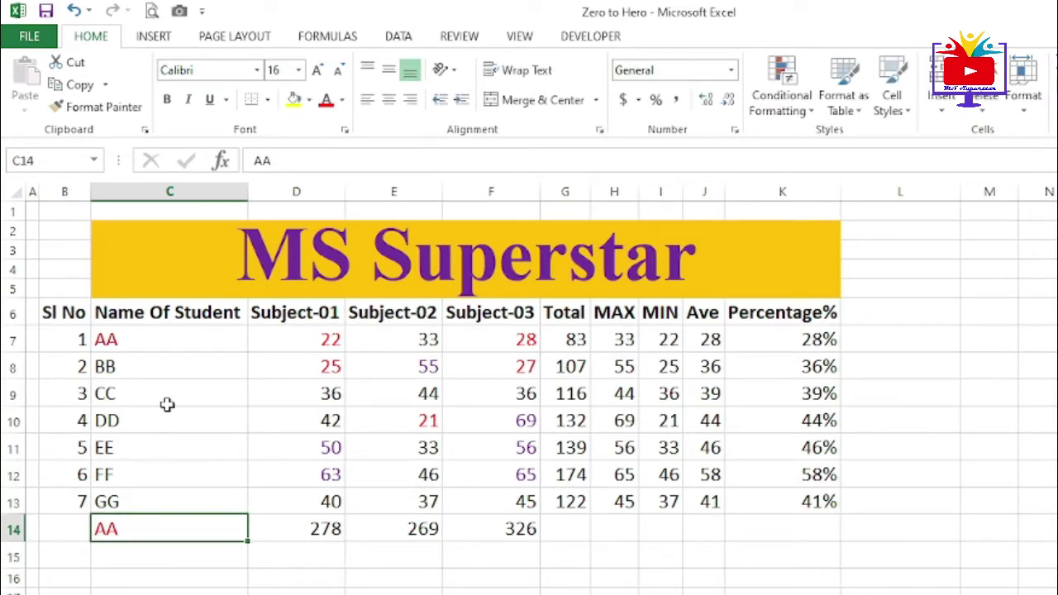
click(167, 340)
key(ctrl+z)
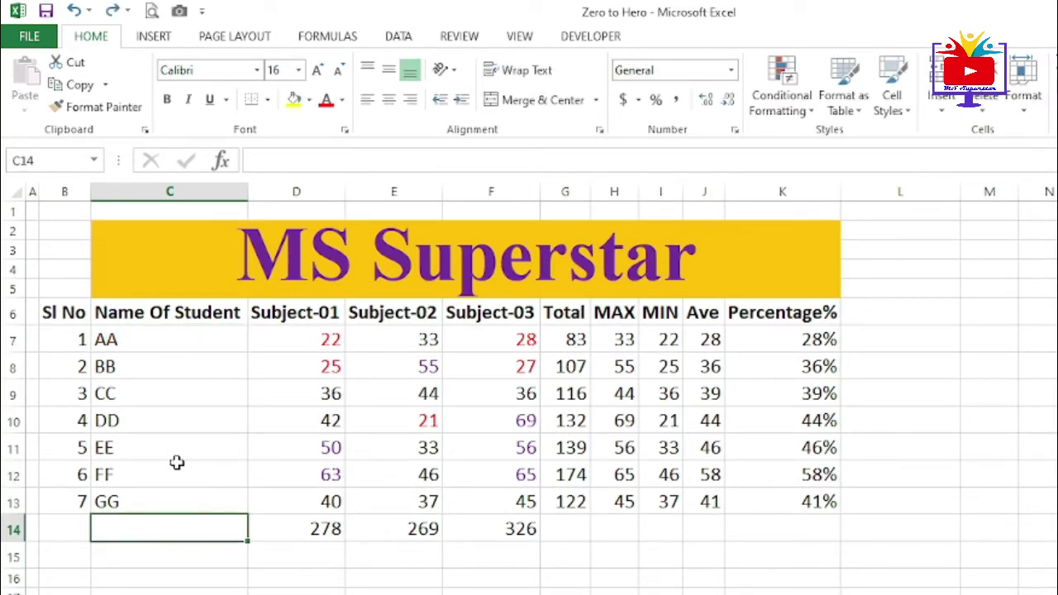
Step: Test with 55 in C14 and C15, undo it, and reopen the Duplicate Values format list
click(141, 560)
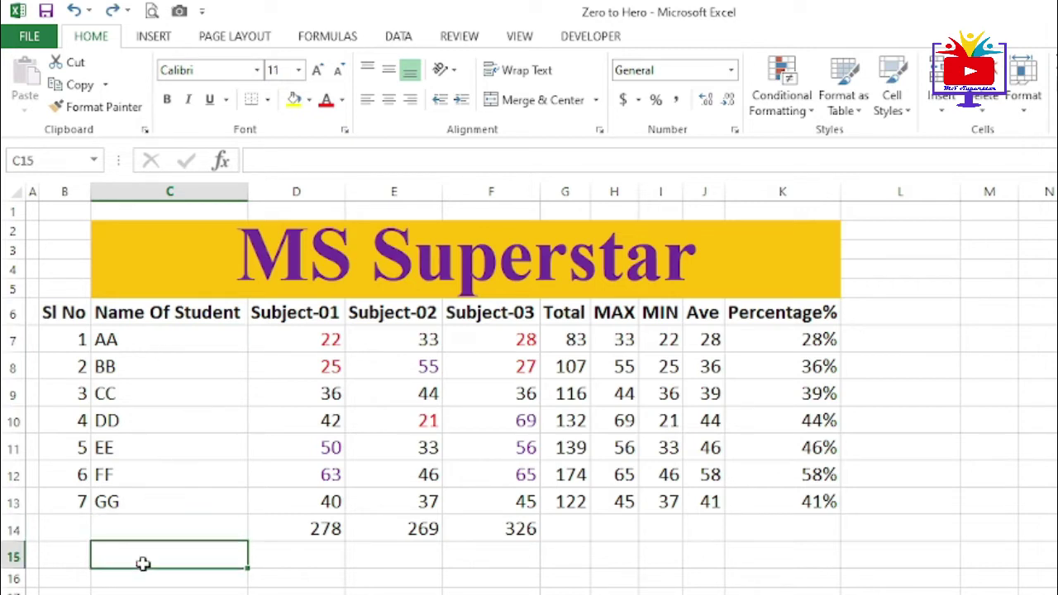
click(150, 531)
text(55)
key(Return)
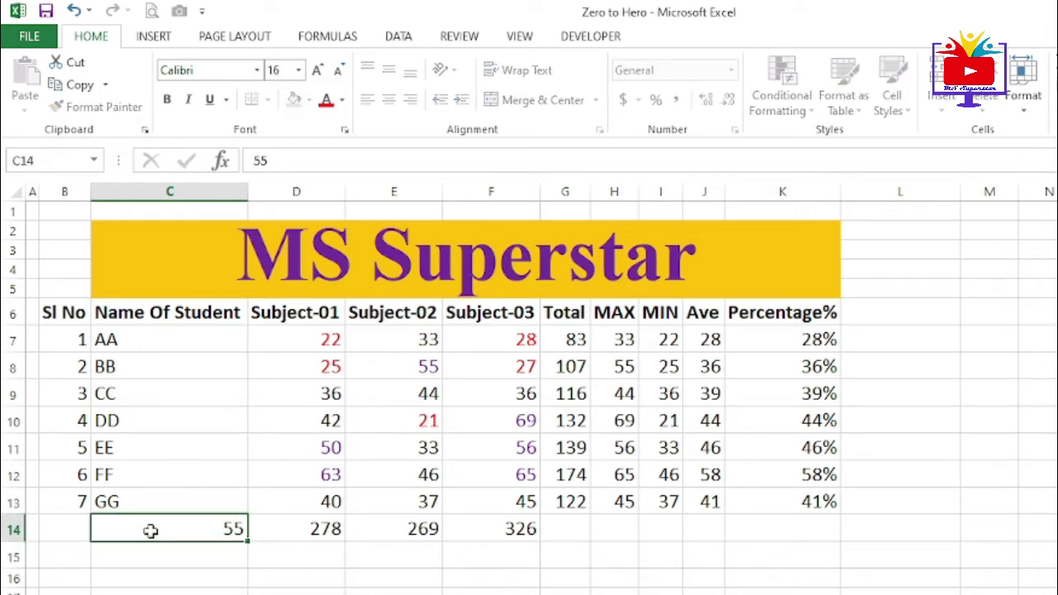
text(55)
key(Return)
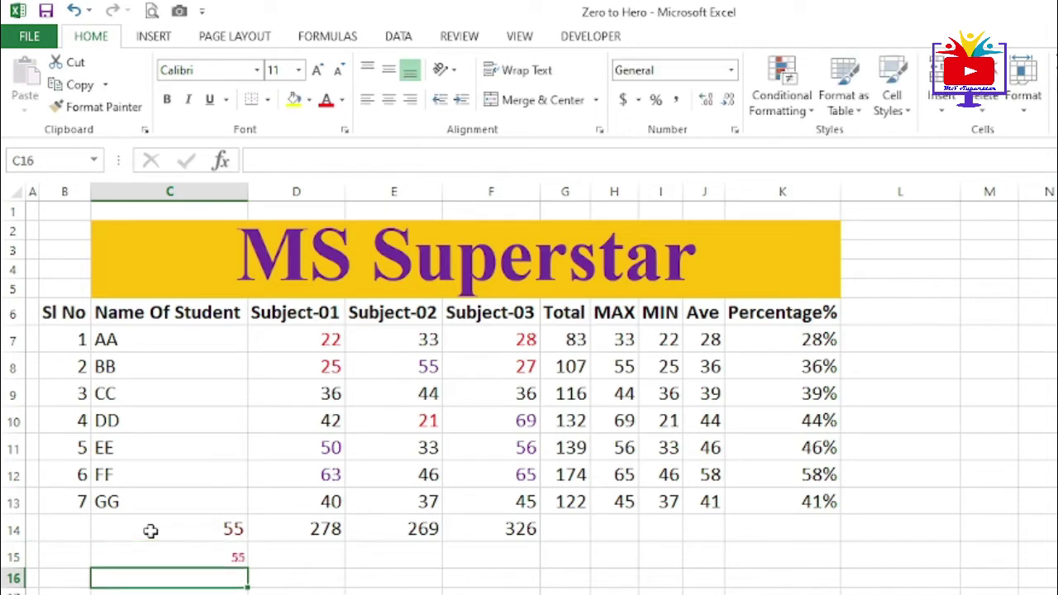
drag(177, 526, 192, 555)
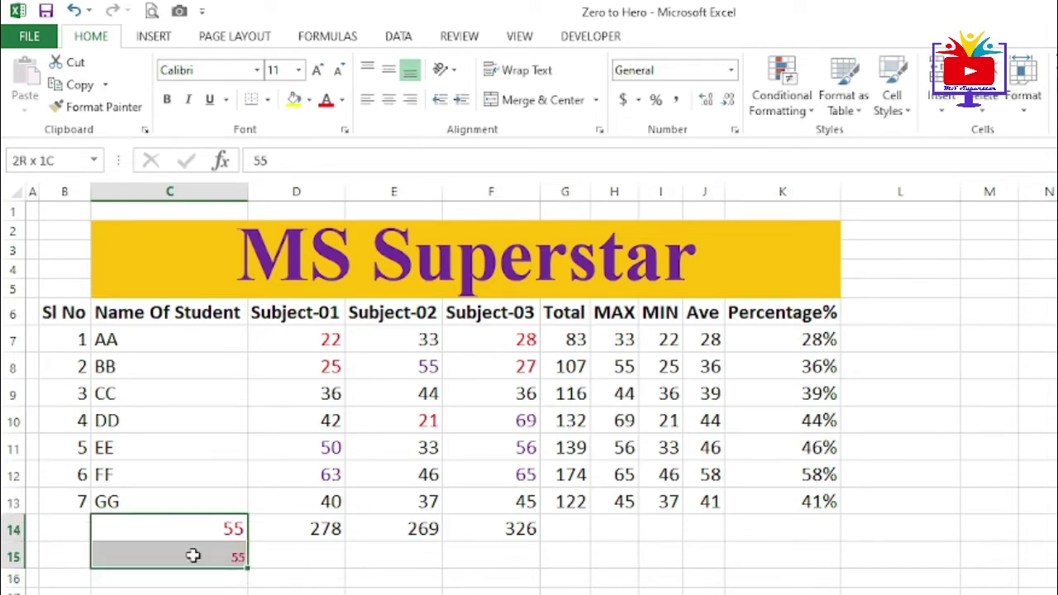
click(128, 526)
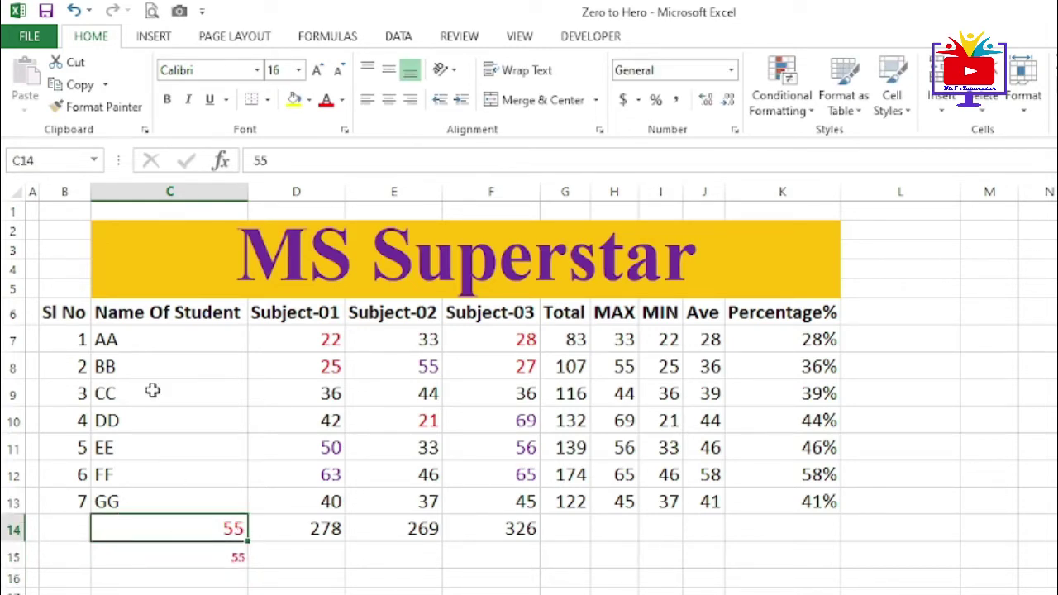
click(74, 10)
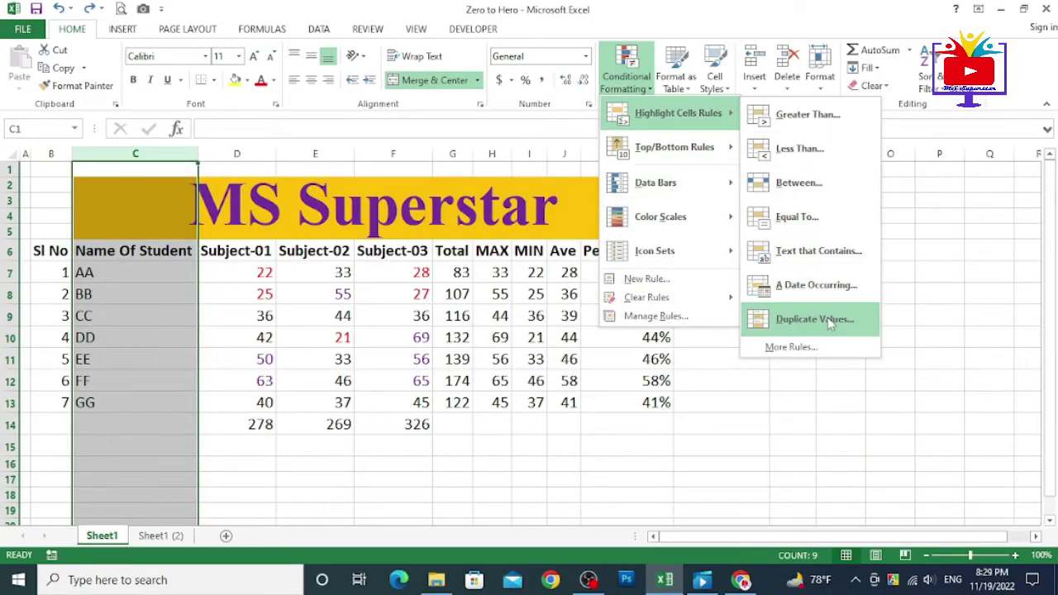
click(813, 317)
click(972, 234)
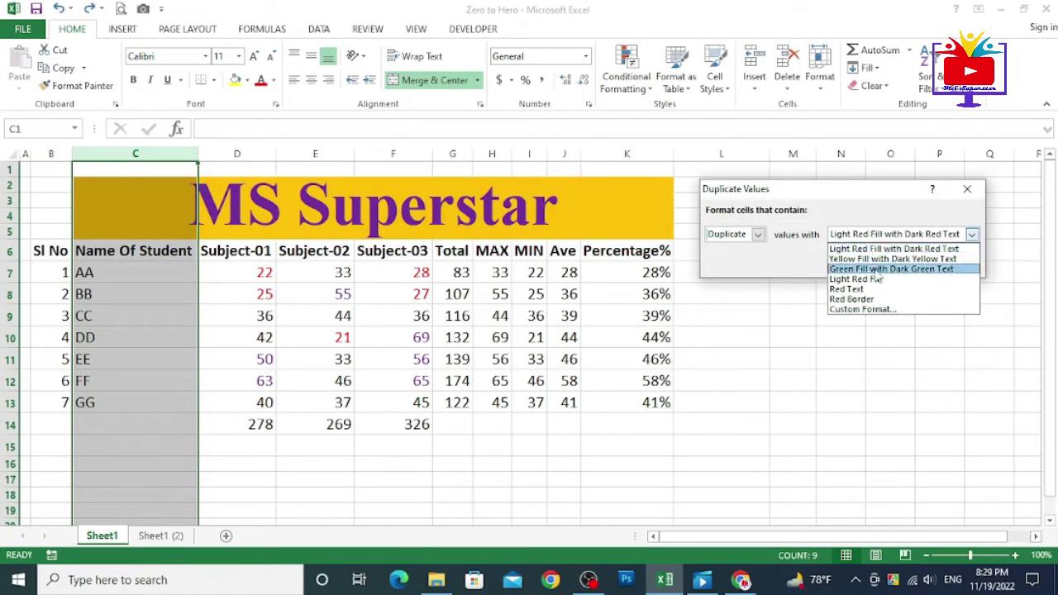
Step: Set the duplicate rule's custom format to a solid red fill and confirm it
click(876, 309)
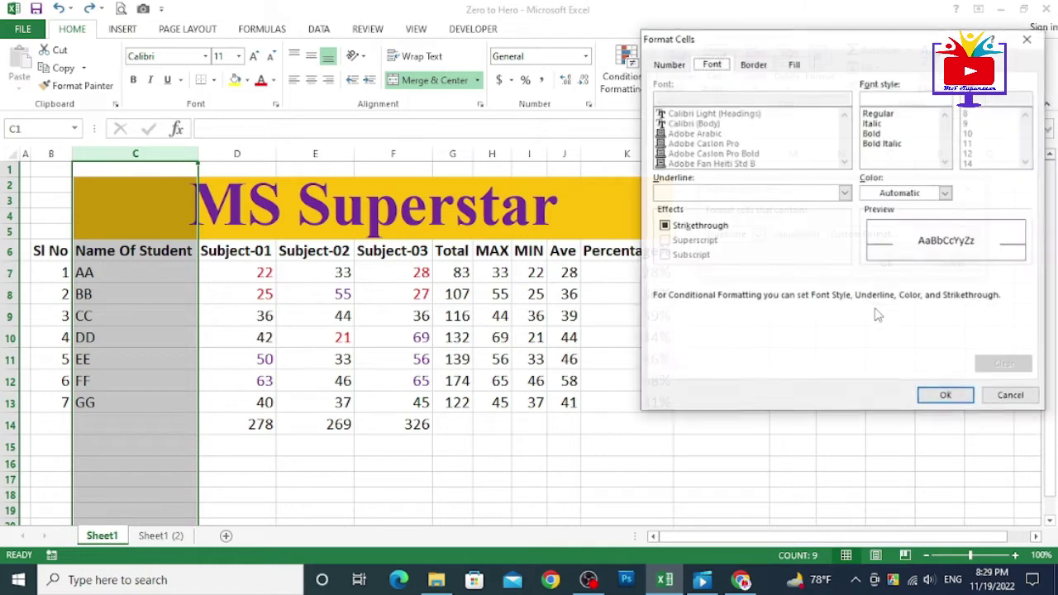
click(794, 65)
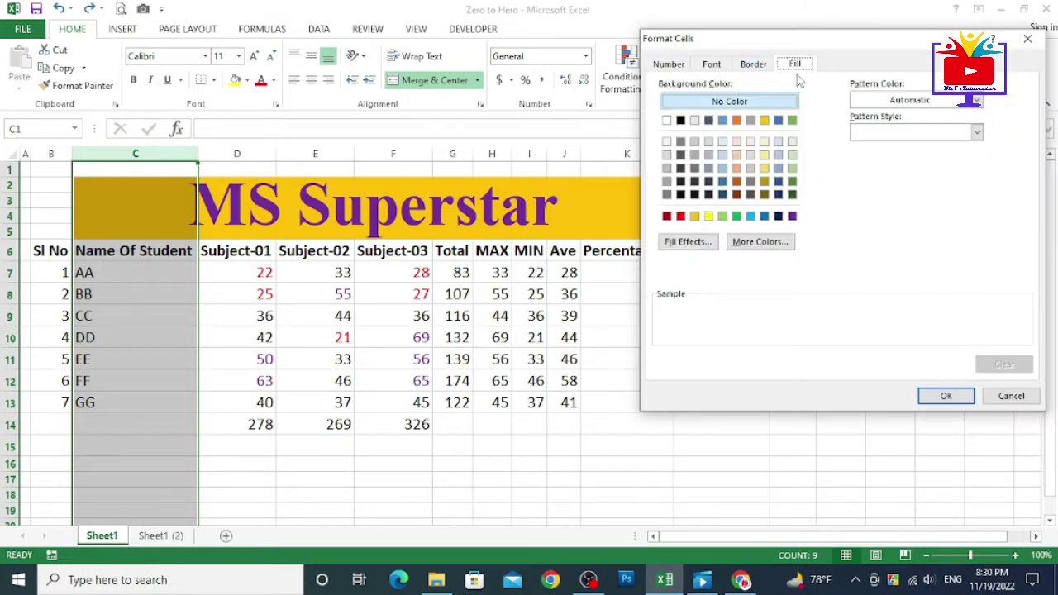
click(680, 217)
click(944, 396)
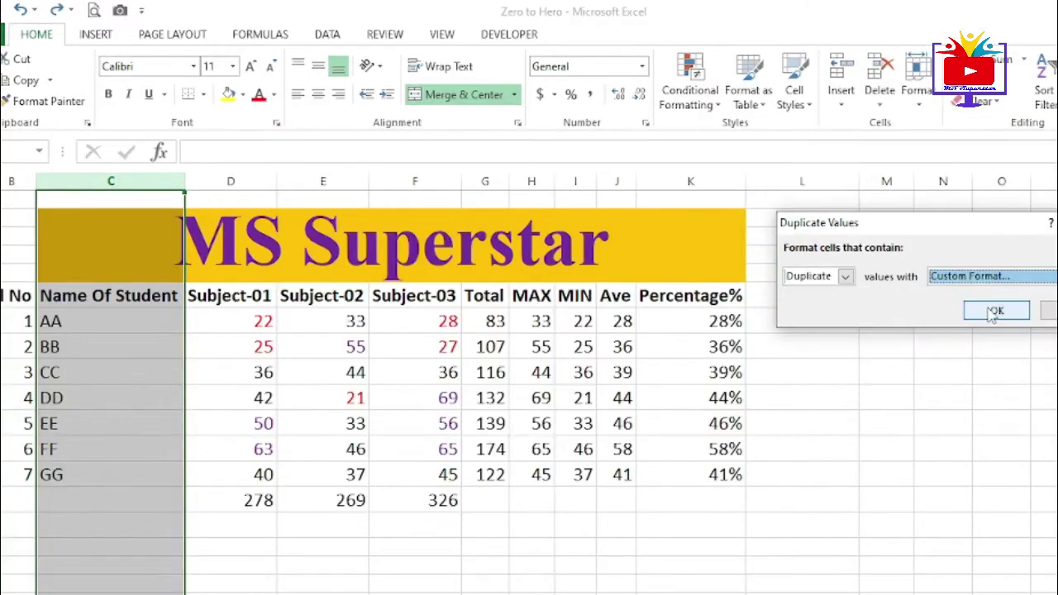
click(886, 263)
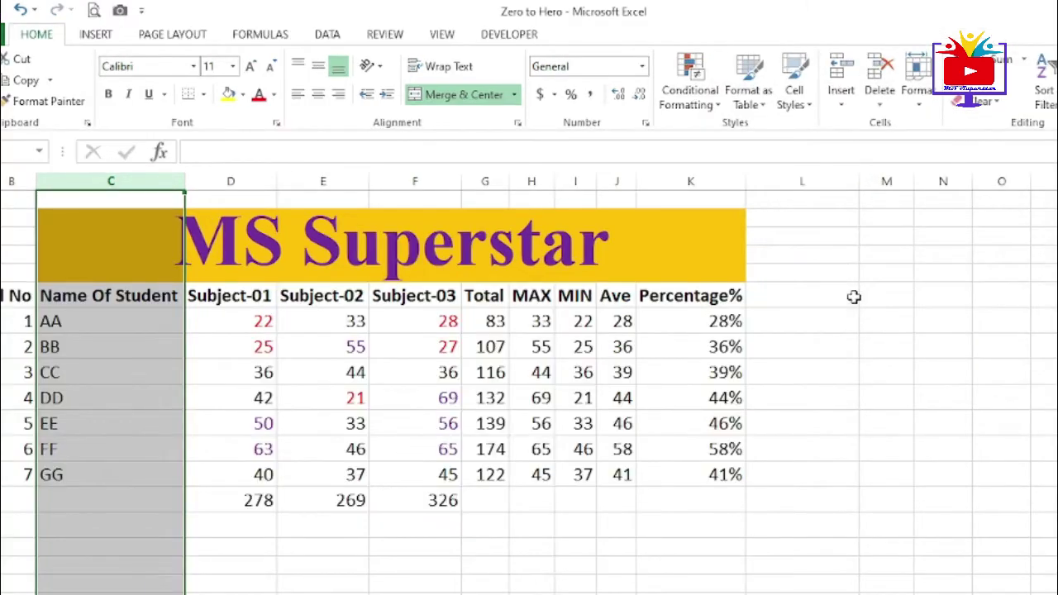
Step: Enter GG in C14 to test the red duplicate highlighting
click(165, 499)
text(GG)
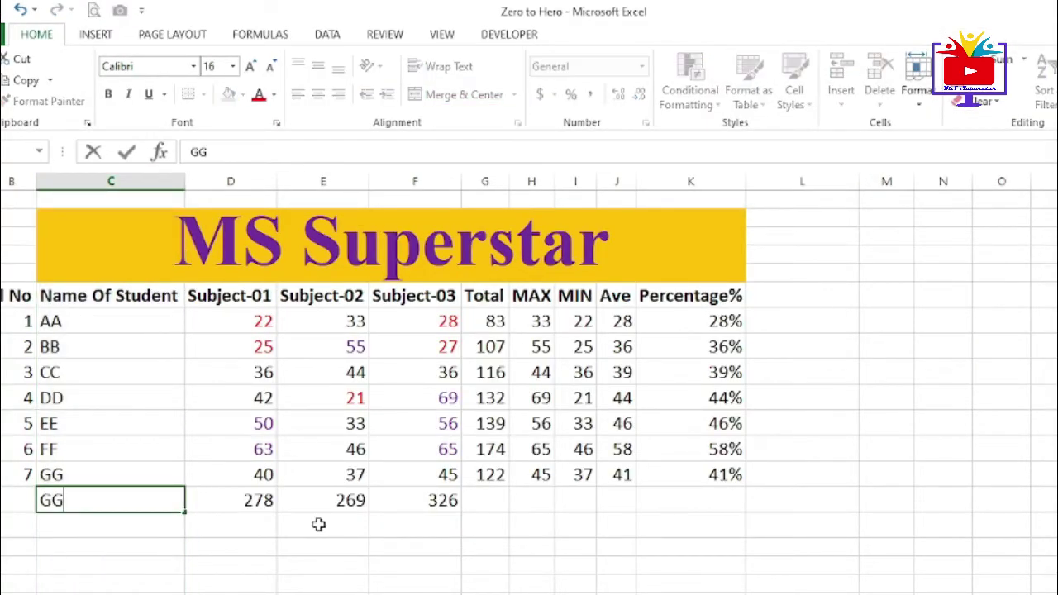
key(Return)
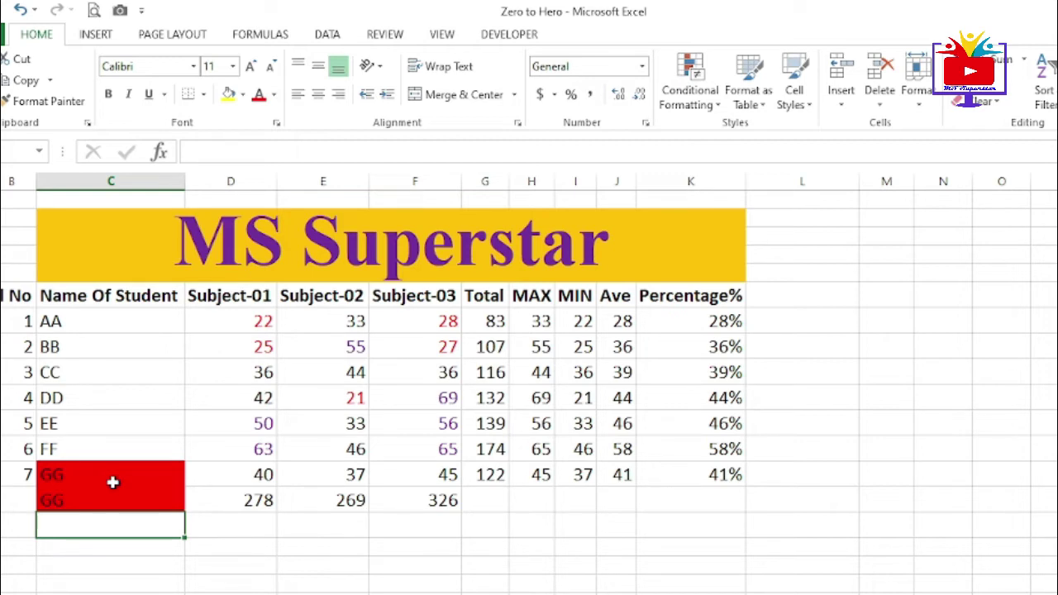
Step: Select the subject marks, try and cancel the Top 10 Items and Top 10% rules
drag(248, 320, 429, 475)
click(689, 87)
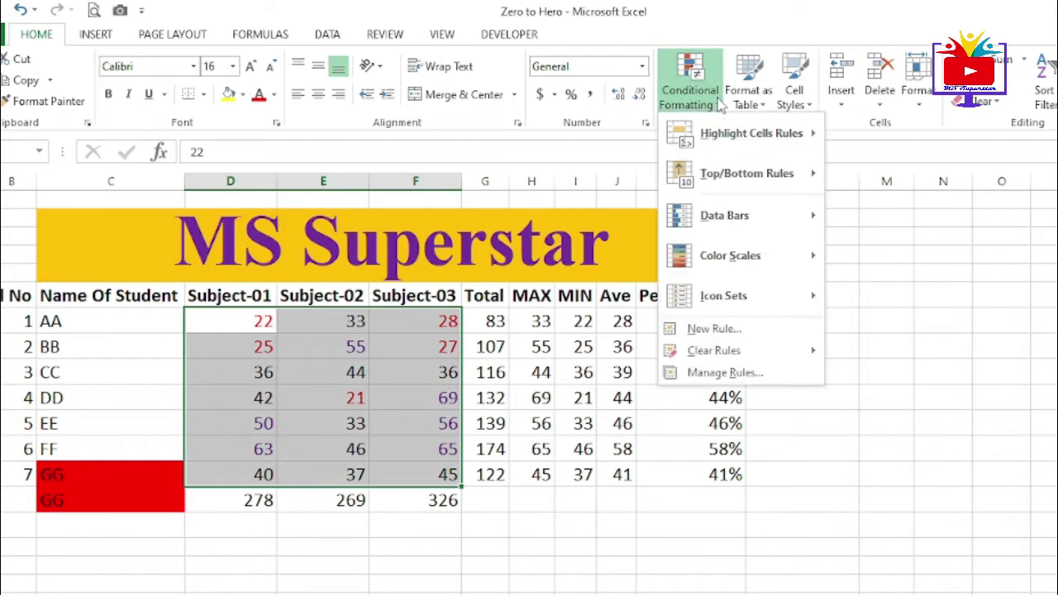
mouse_move(747, 174)
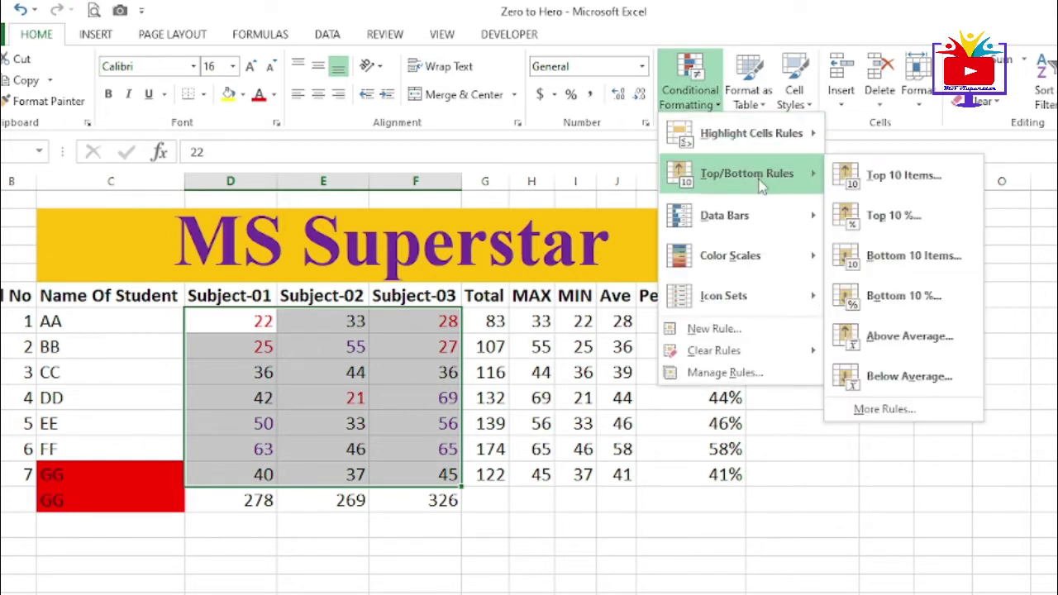
click(903, 177)
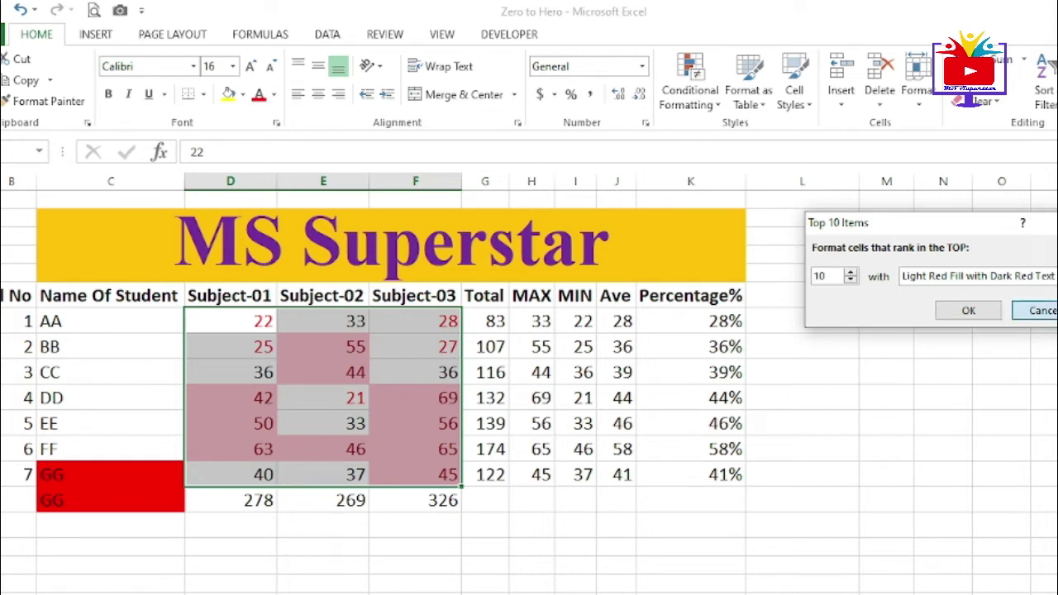
click(1034, 309)
click(719, 103)
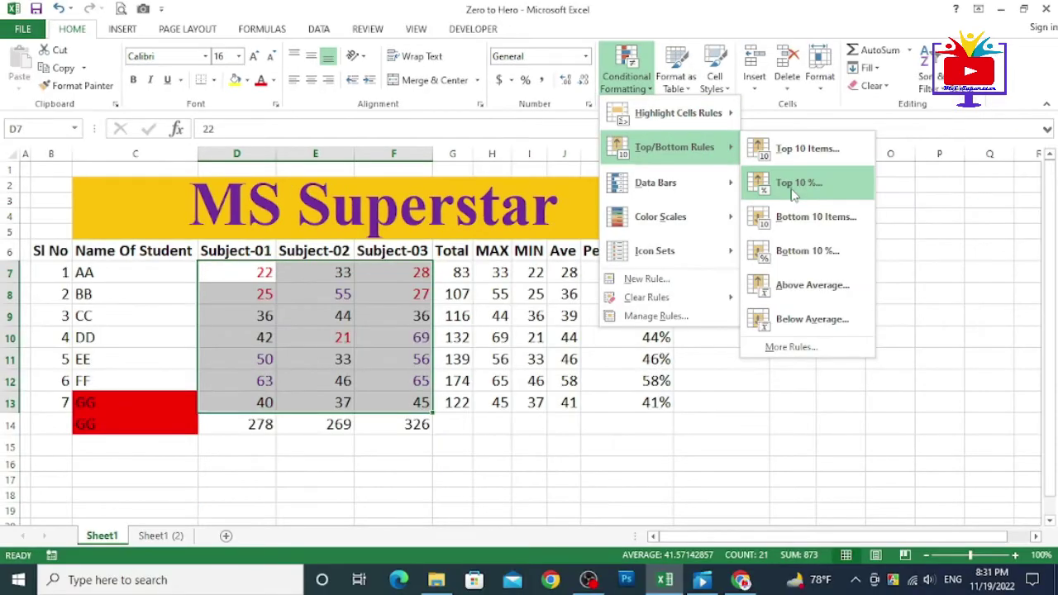
click(795, 185)
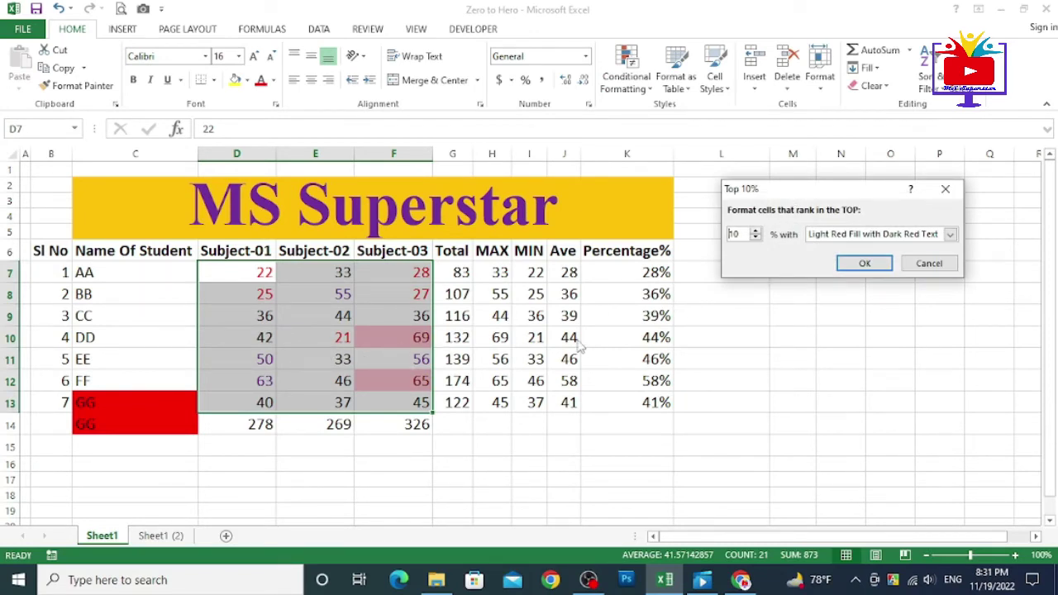
click(917, 266)
click(625, 73)
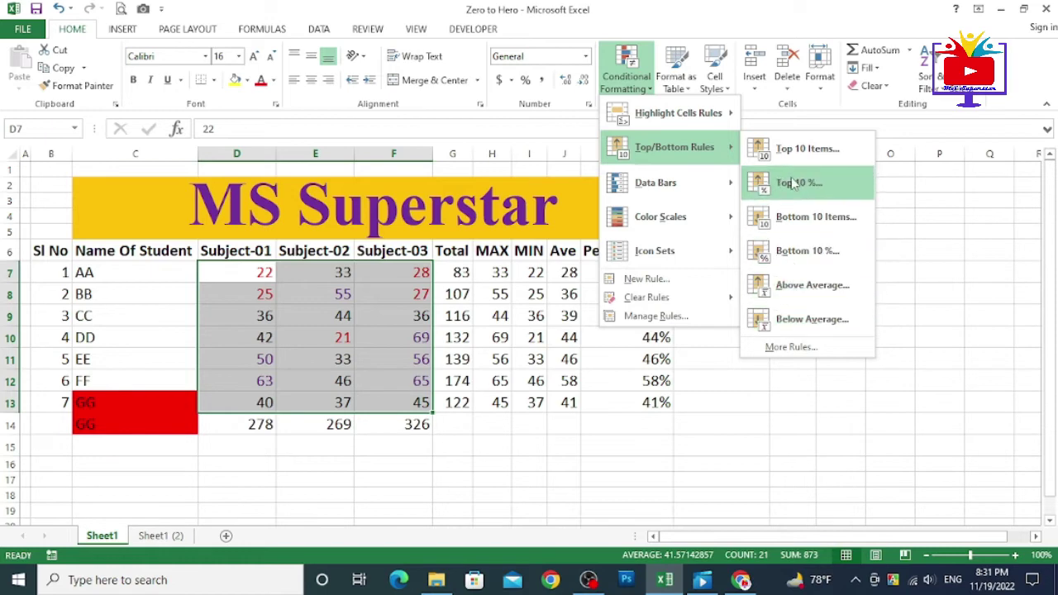
mouse_move(777, 227)
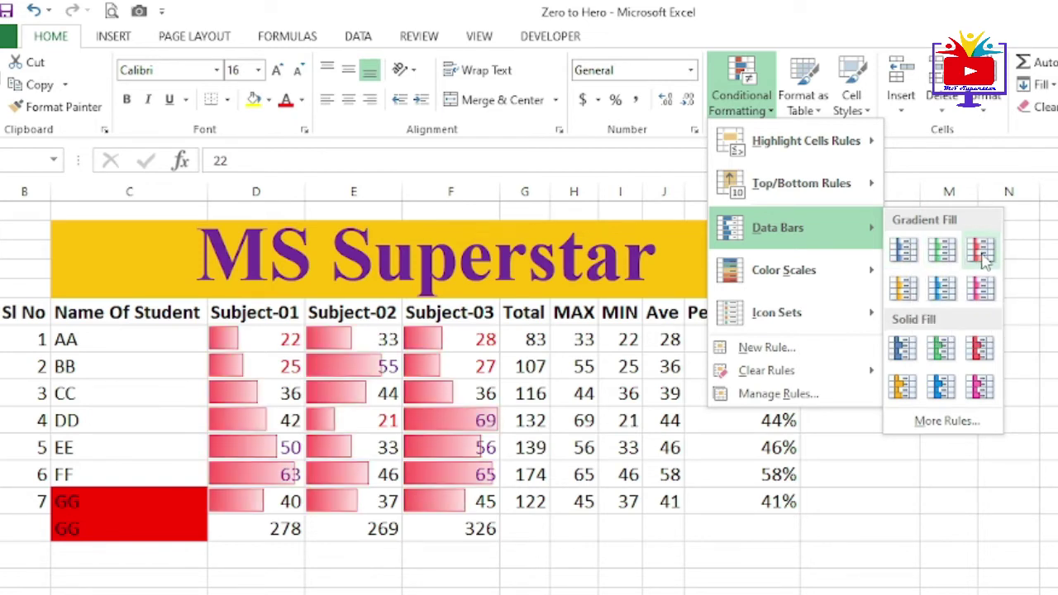
Step: Apply red gradient data bars to the marks and change DD's Subject-03 mark to 30
click(980, 251)
click(451, 420)
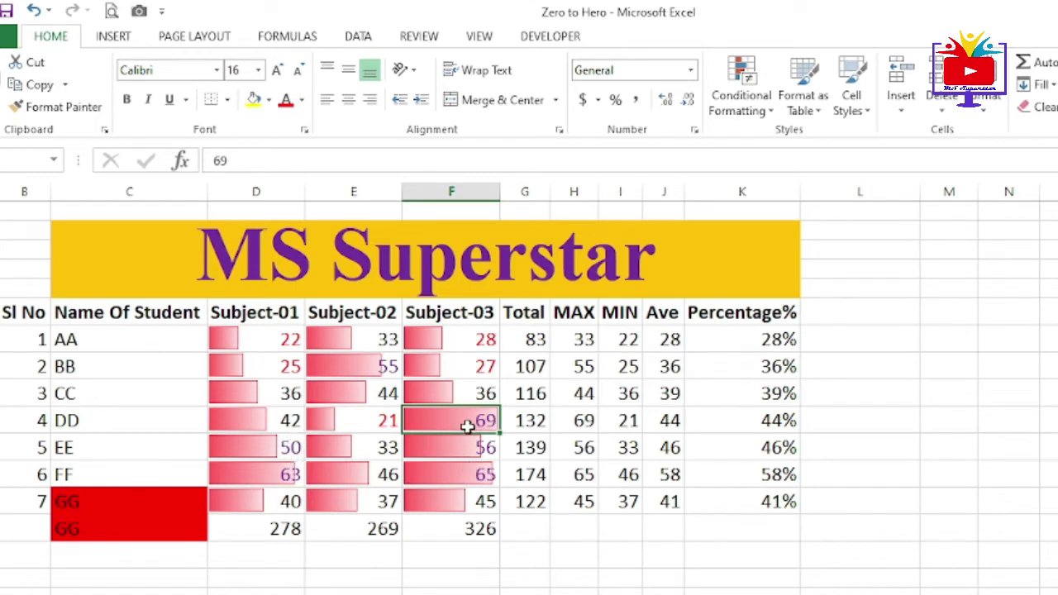
text(30)
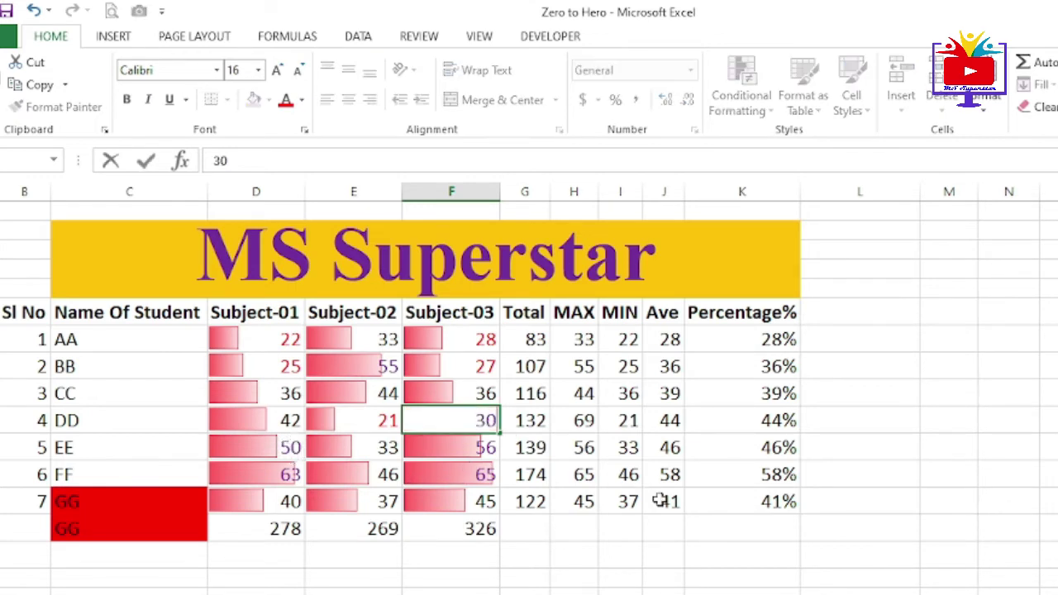
key(Return)
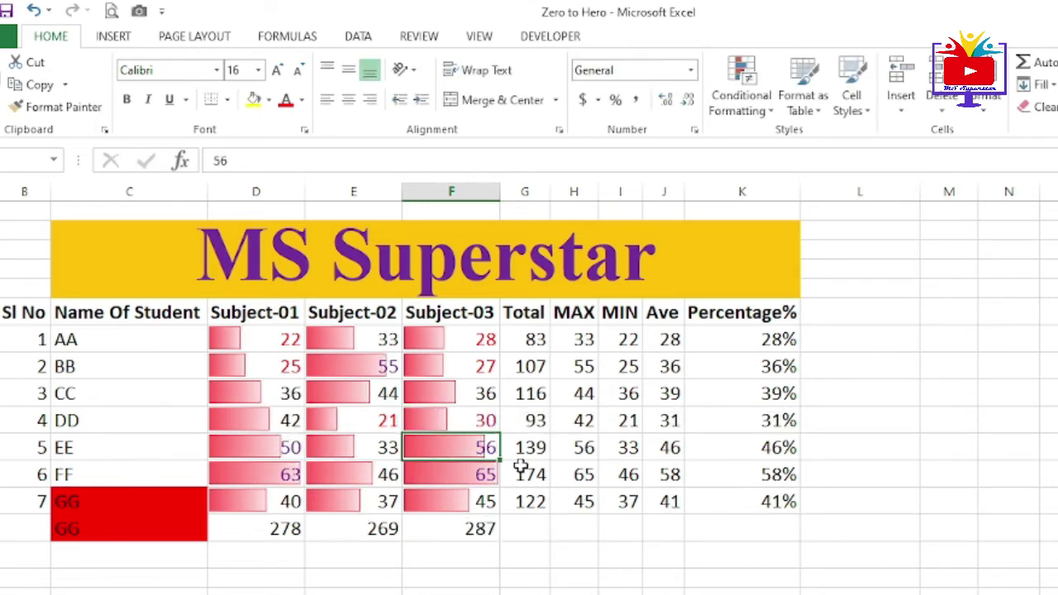
Step: Change AA's Subject-01 mark to 80 and reselect all students' subject marks
click(266, 339)
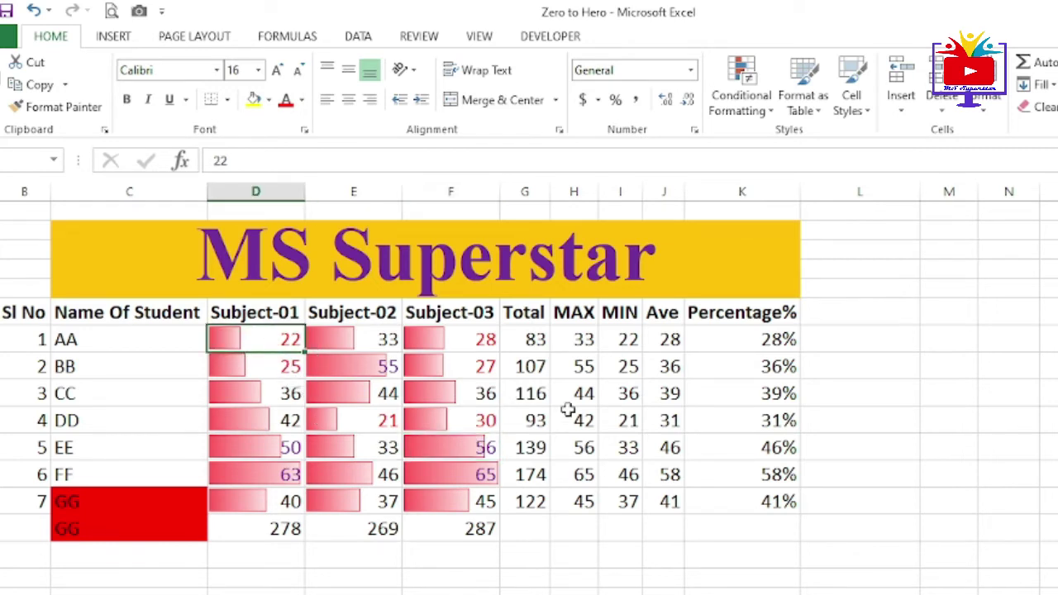
text(80)
key(Return)
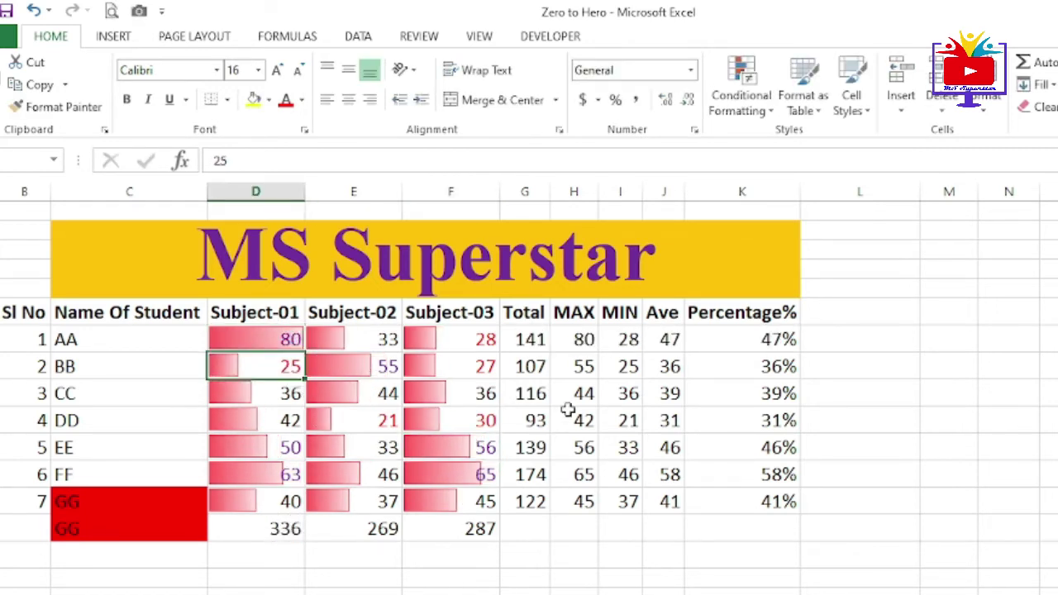
click(241, 342)
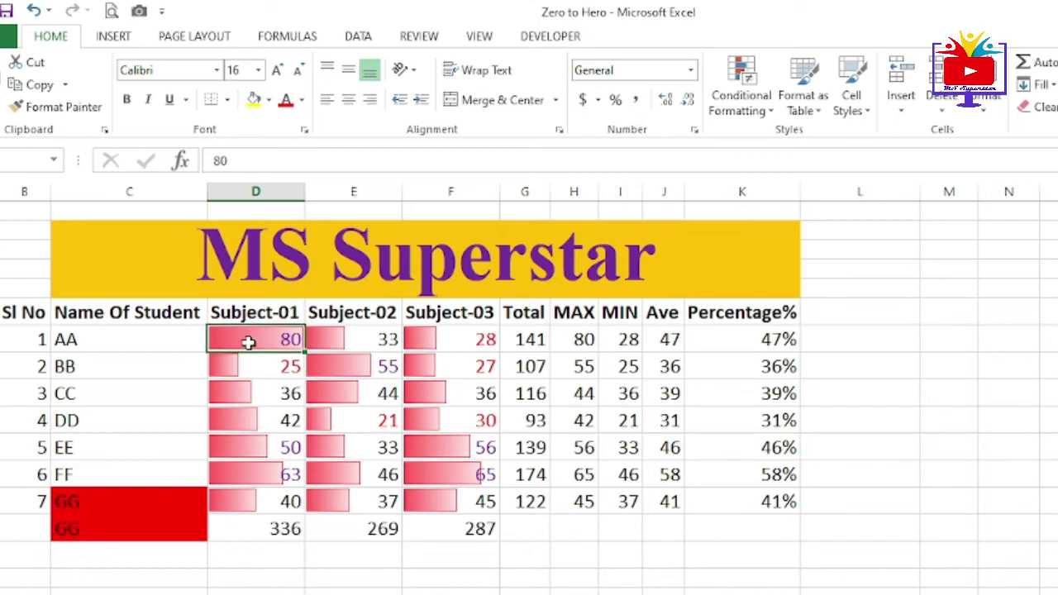
mouse_move(304, 345)
mouse_down()
mouse_move(440, 471)
mouse_move(440, 494)
mouse_up()
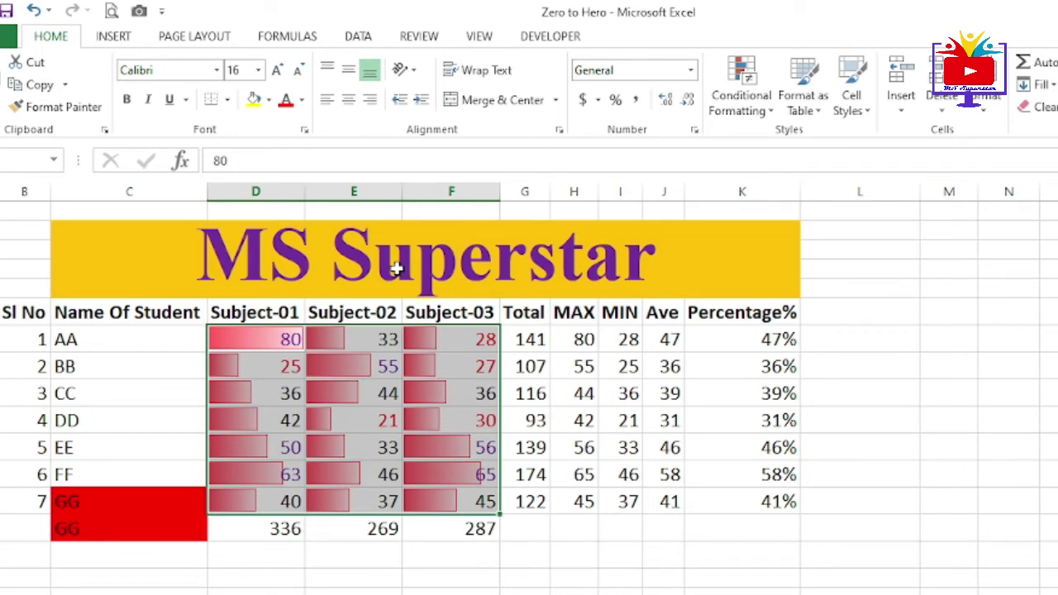
Step: Open the Conditional Formatting menu to browse Icon Sets styles for the marks
click(741, 95)
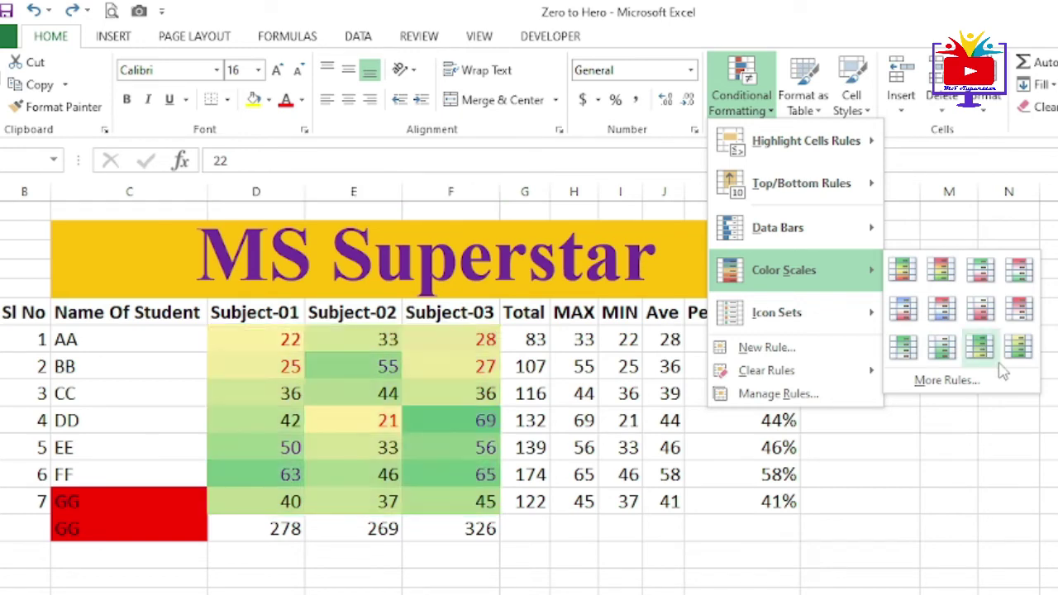
mouse_move(703, 265)
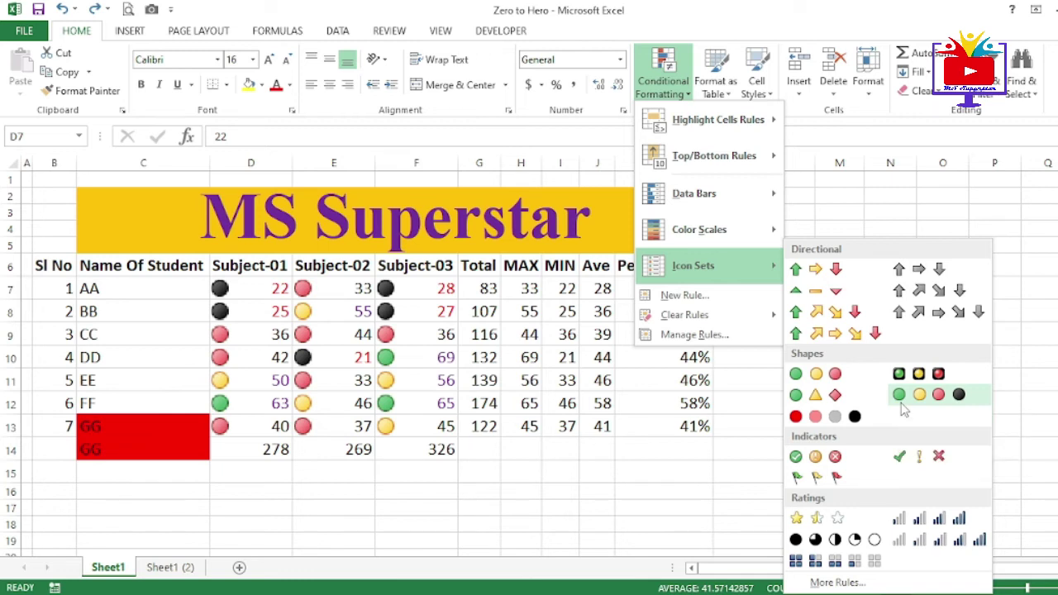
Step: Keep the triangle icons, review several marks, and select the marks of students 1 to 4
click(248, 403)
mouse_move(248, 287)
mouse_down()
mouse_move(330, 288)
mouse_move(405, 311)
mouse_move(418, 422)
mouse_up()
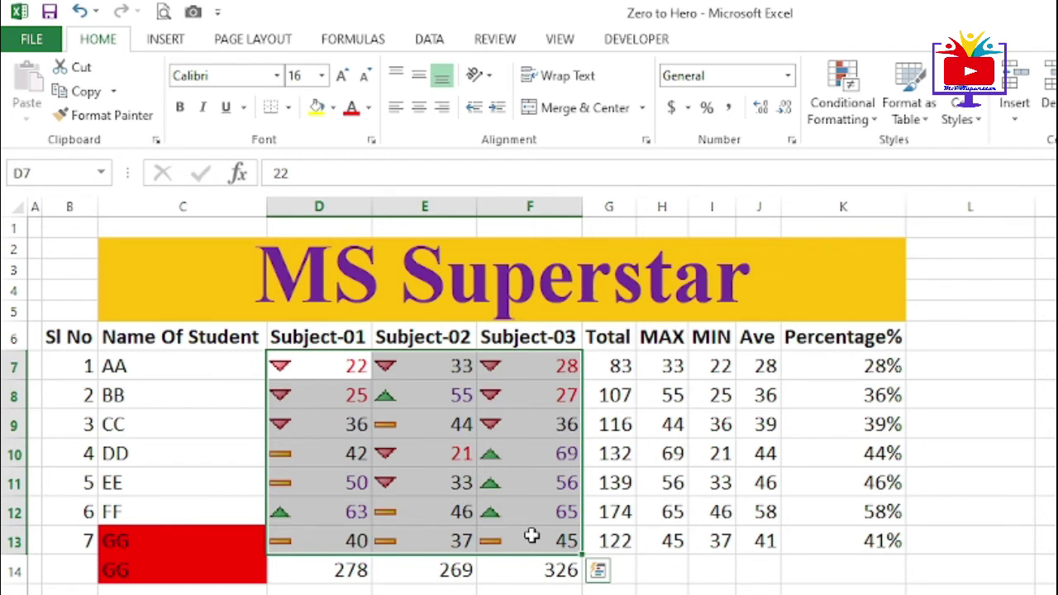
click(529, 483)
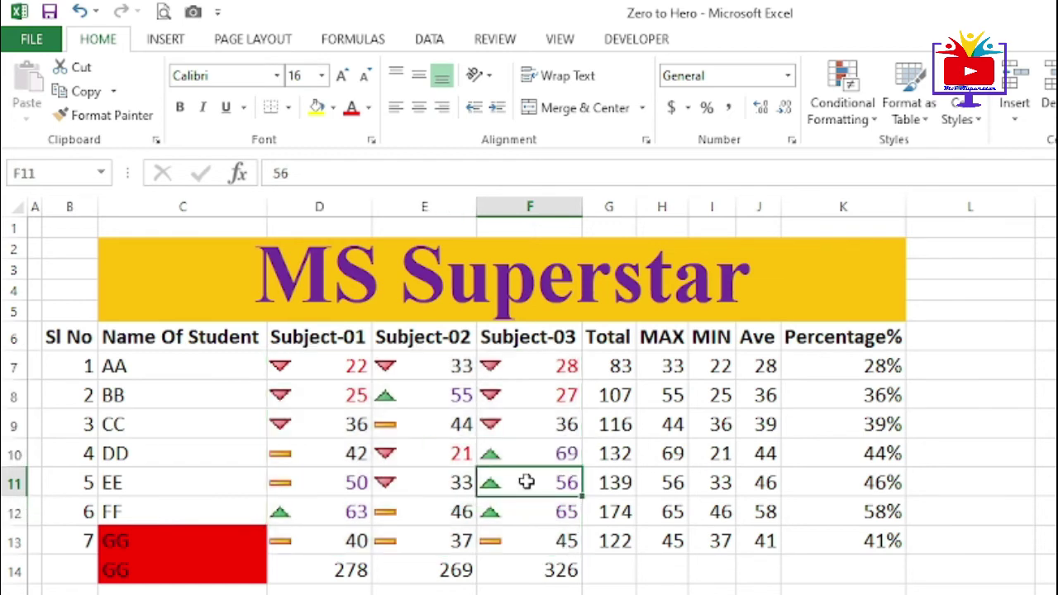
click(500, 424)
click(338, 413)
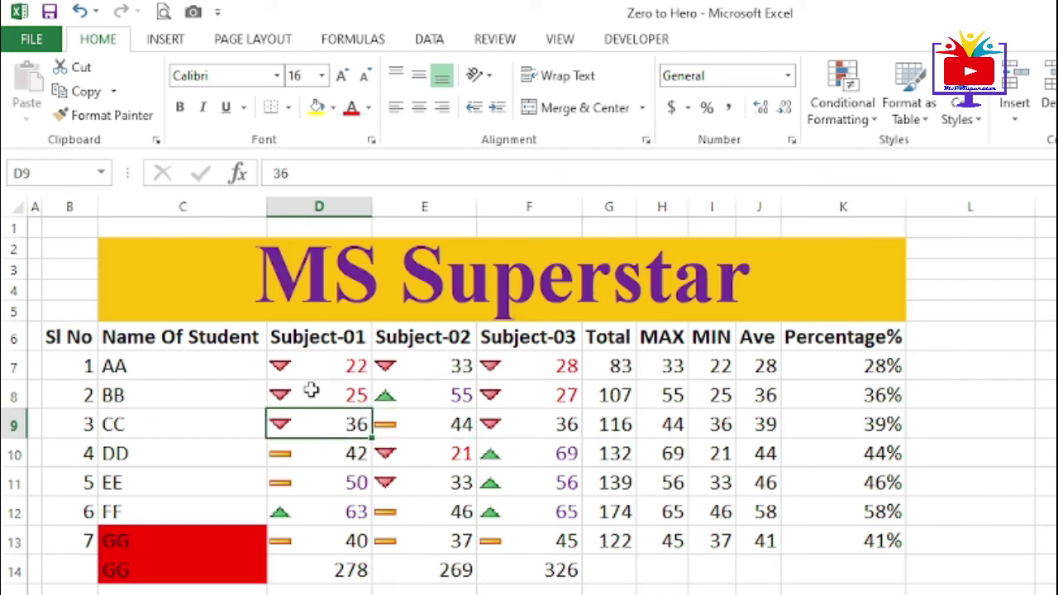
click(355, 398)
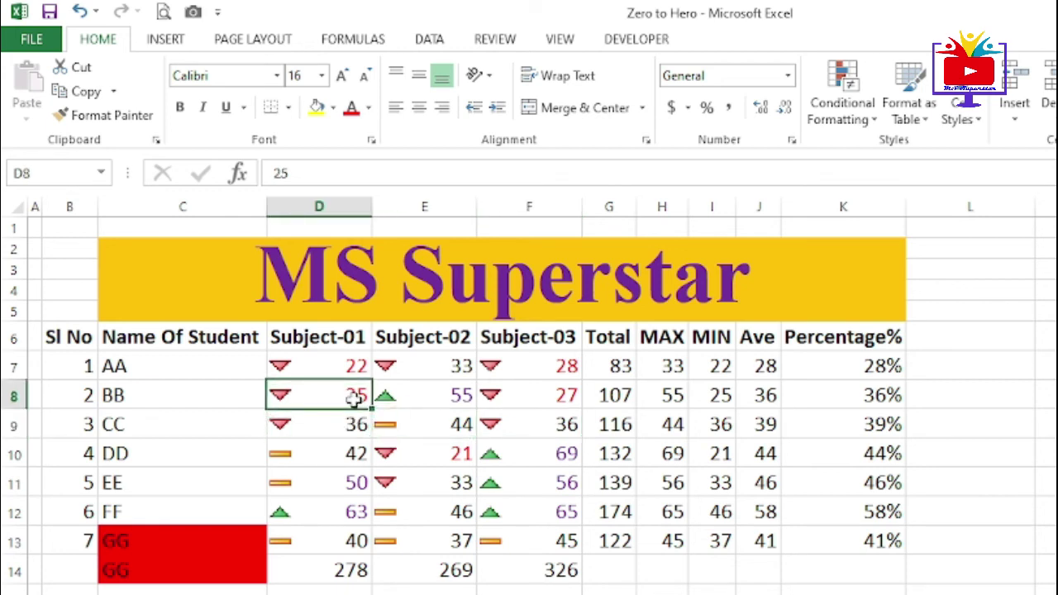
mouse_move(278, 364)
mouse_down()
mouse_move(517, 470)
mouse_move(523, 451)
mouse_up()
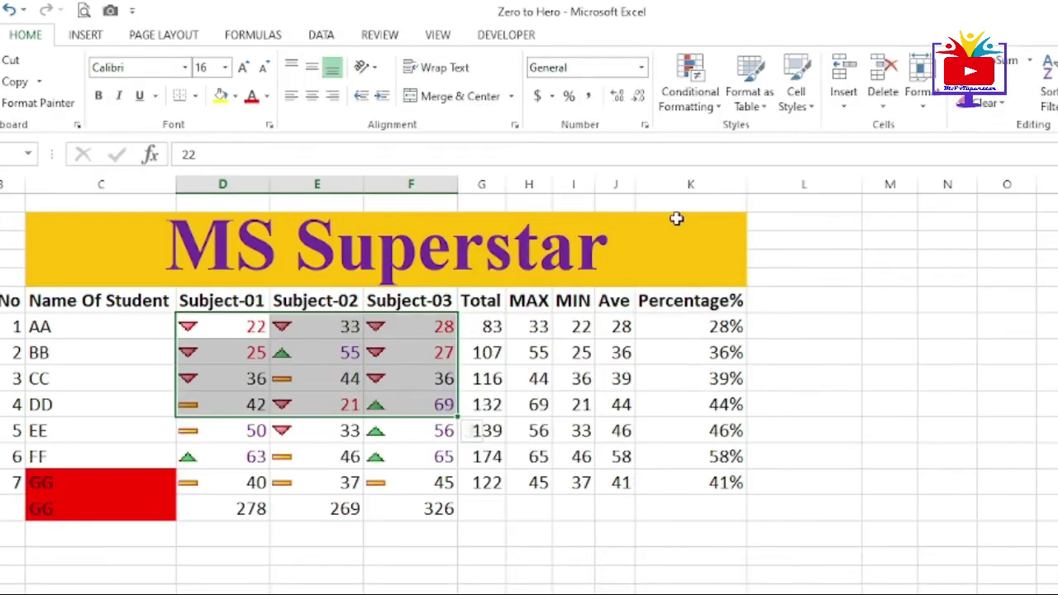
click(706, 103)
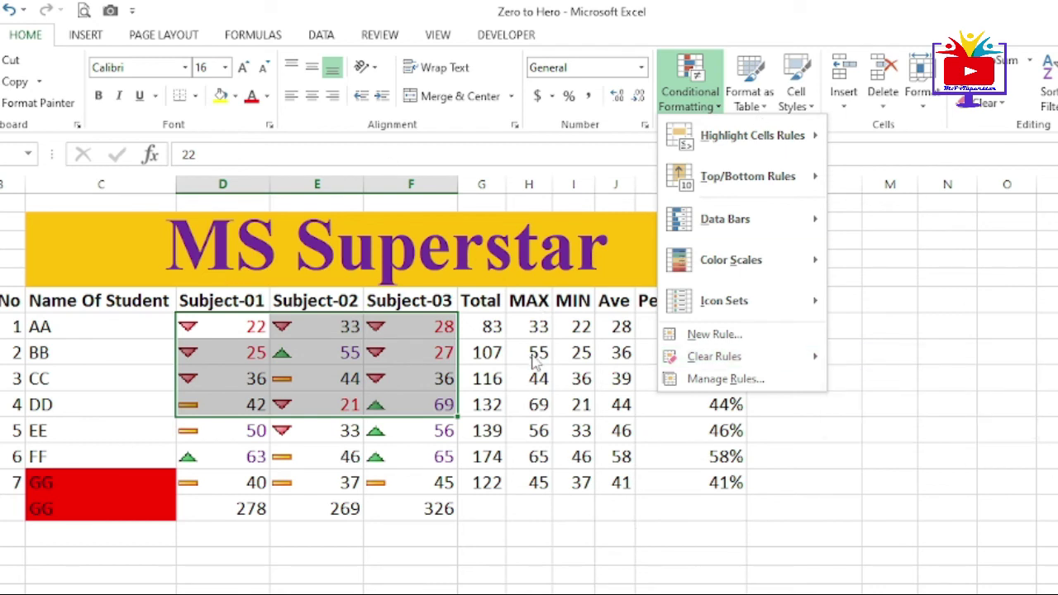
mouse_move(714, 356)
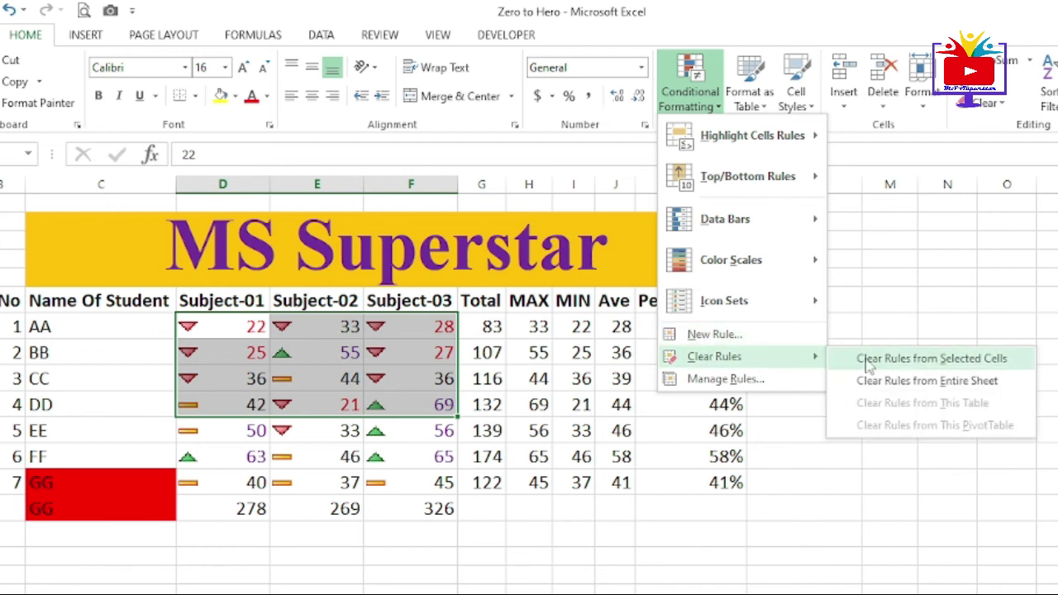
Step: Clear rules from the selected marks of students 1 to 4, then undo it
click(908, 364)
click(403, 385)
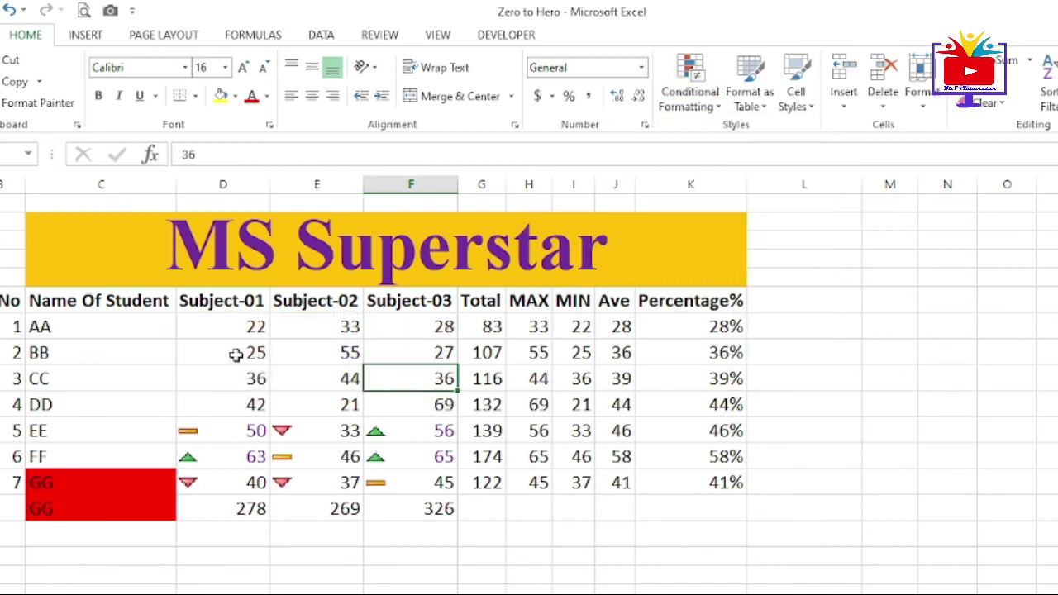
drag(218, 325, 437, 409)
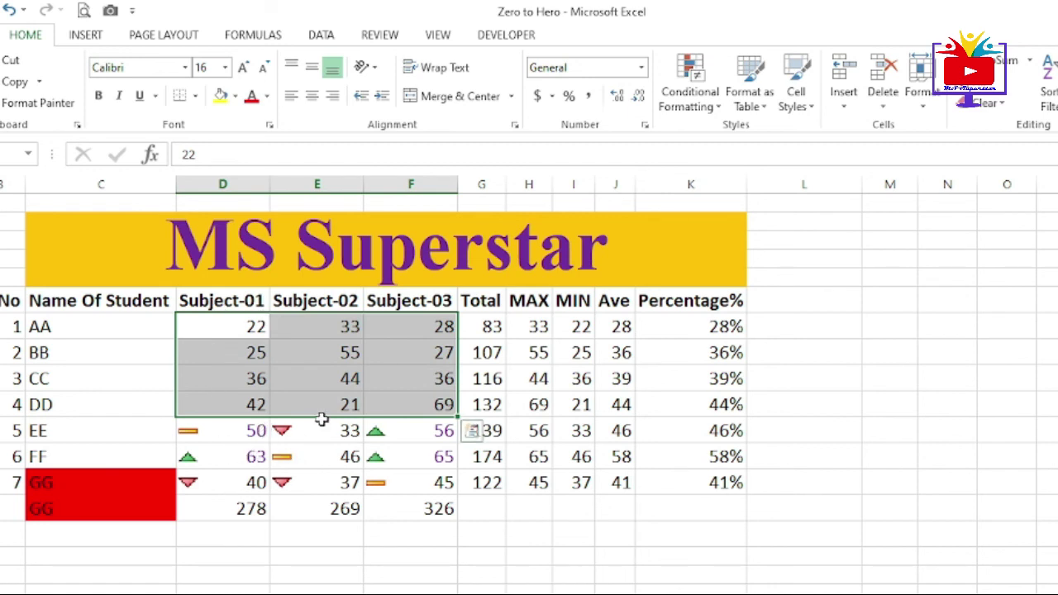
key(ctrl+z)
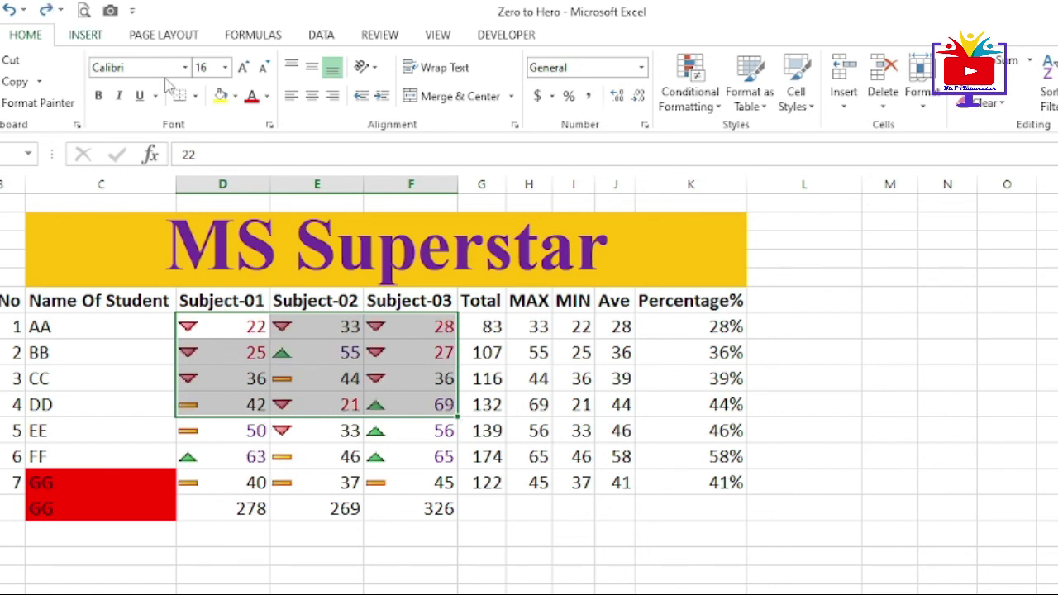
Step: Clear conditional formatting rules from the entire sheet
click(206, 377)
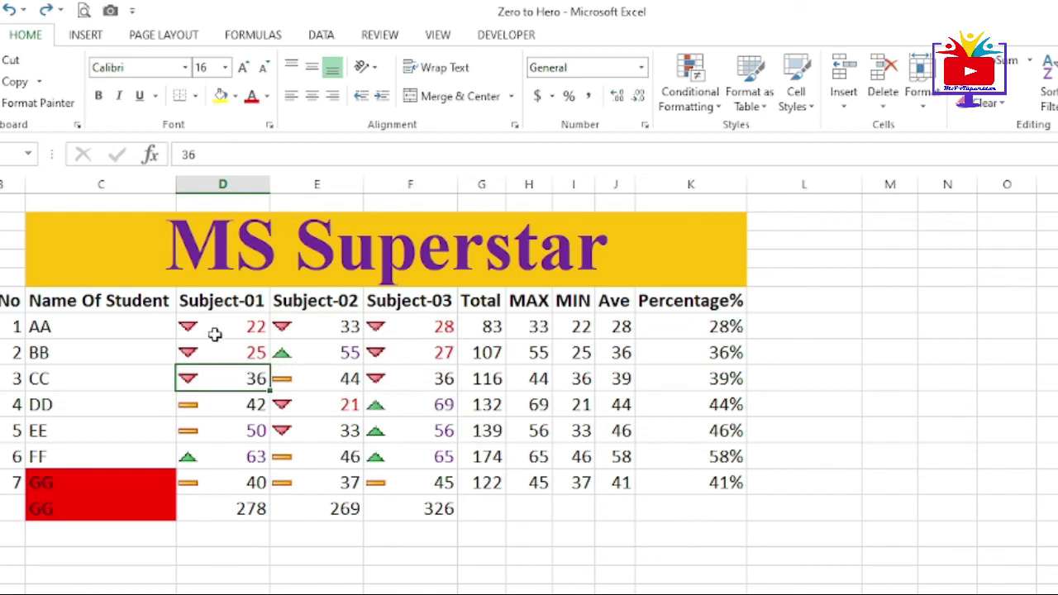
drag(214, 334, 439, 404)
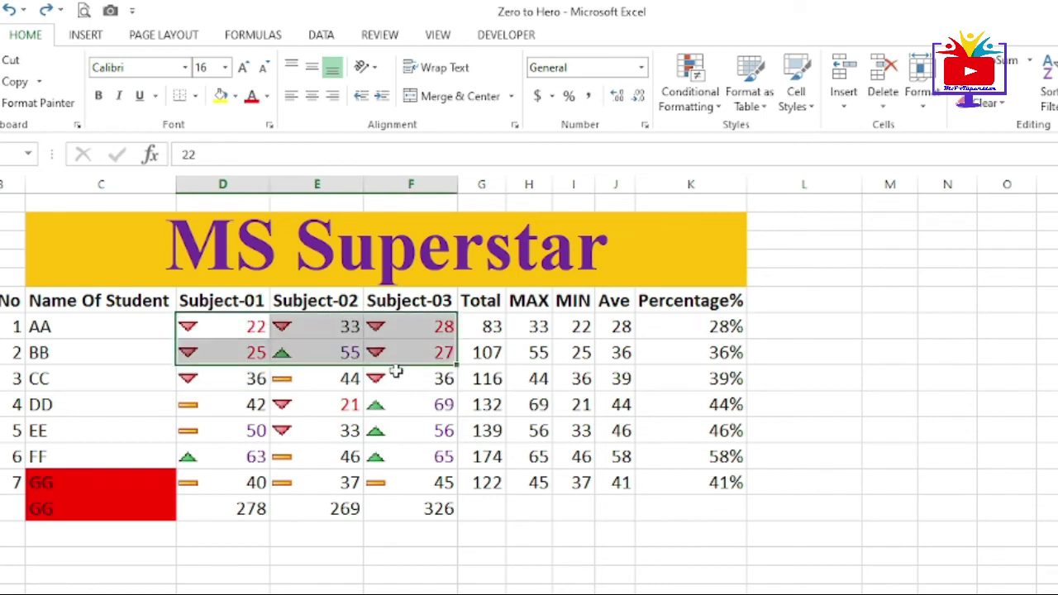
click(702, 103)
mouse_move(714, 356)
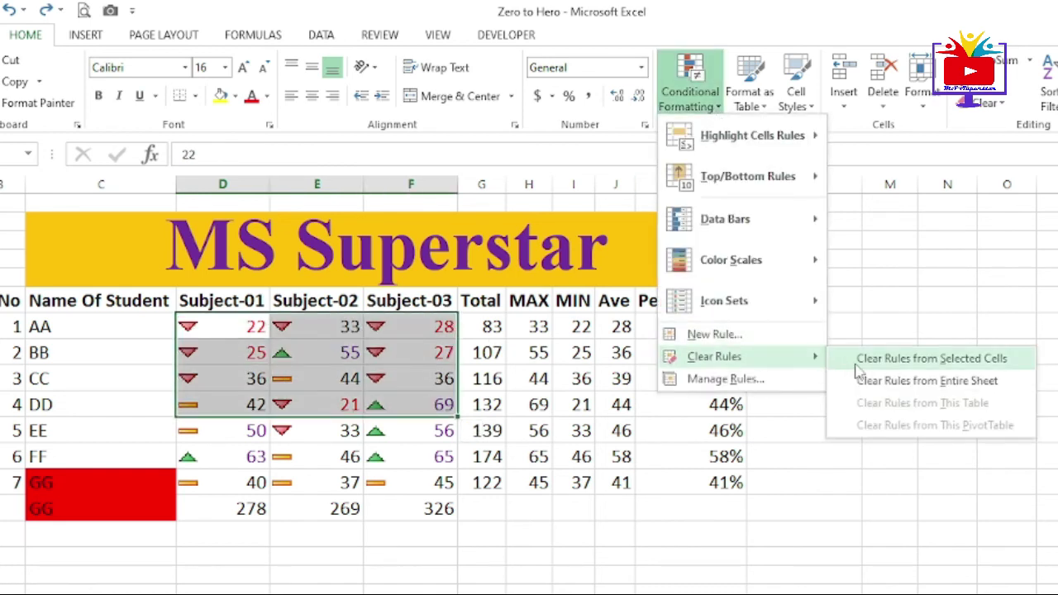
click(934, 381)
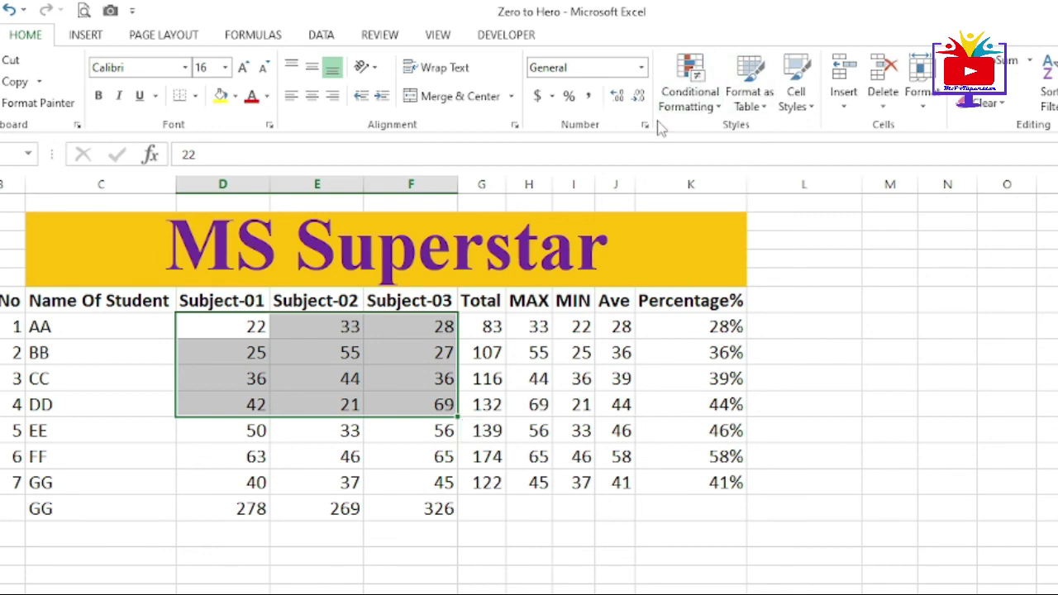
click(793, 410)
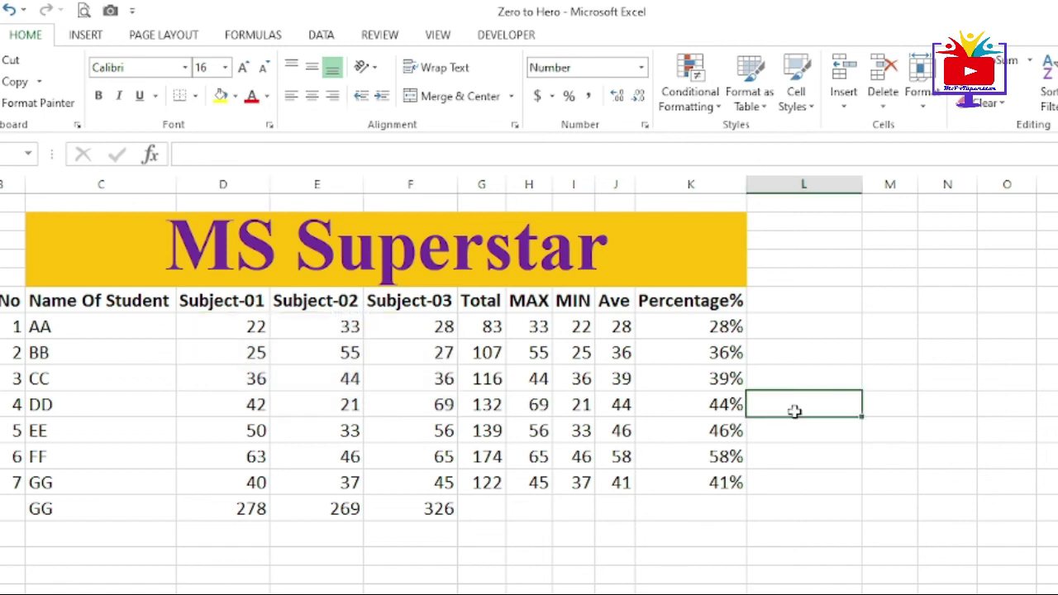